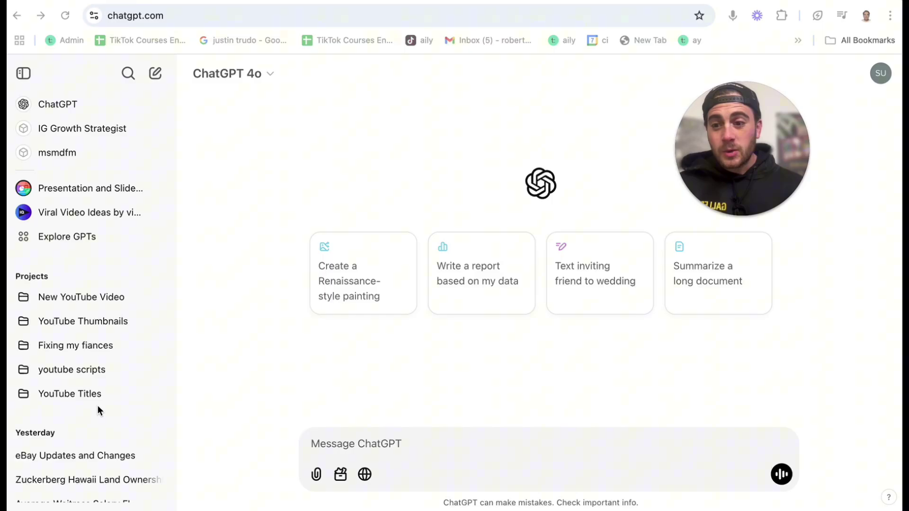
- Add the Average Waitress Salary FL chat to the Fixing my fiances project
{"action": "scroll", "coordinate": [99, 406], "scroll_direction": "down", "scroll_amount": 2}
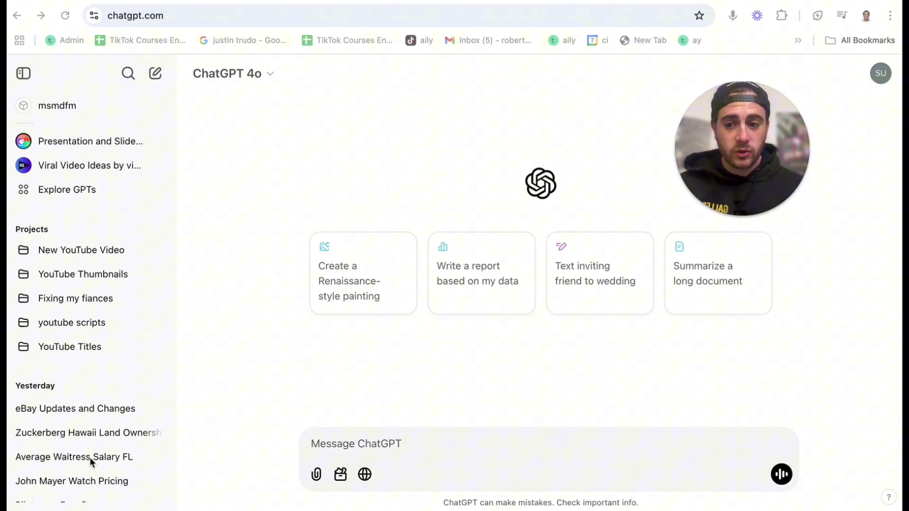
{"action": "left_click", "coordinate": [157, 458]}
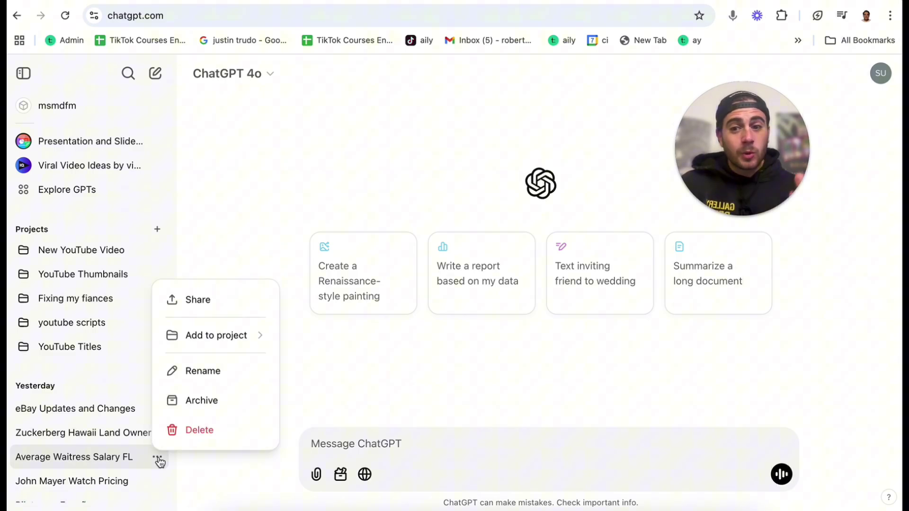
{"action": "mouse_move", "coordinate": [219, 337]}
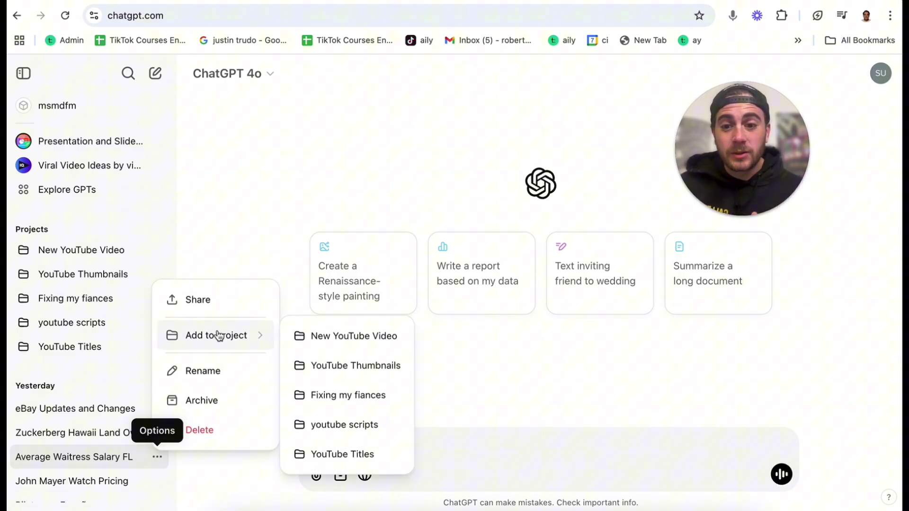
{"action": "left_click", "coordinate": [345, 398]}
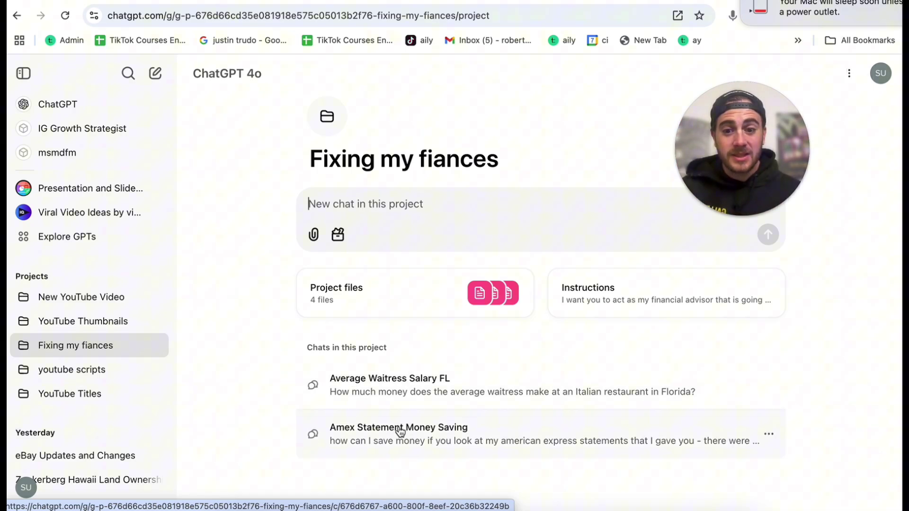
{"action": "left_click", "coordinate": [769, 435]}
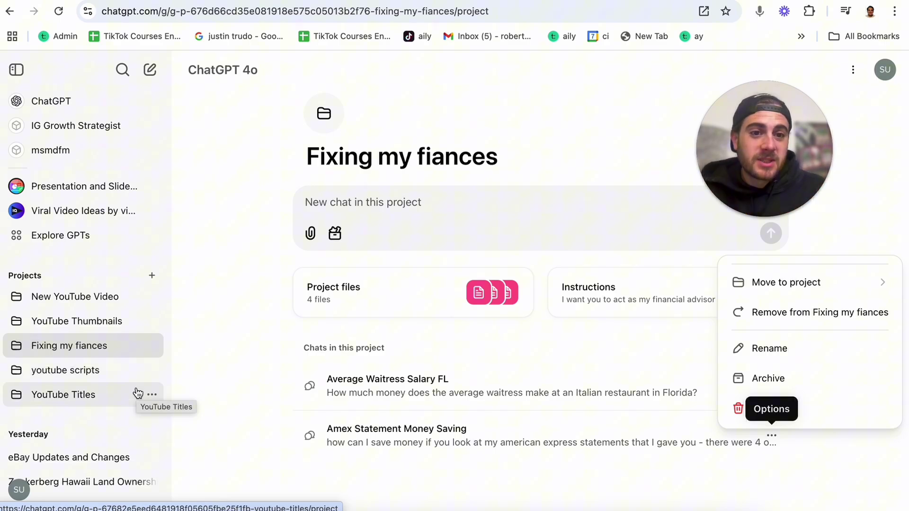
{"action": "left_click", "coordinate": [250, 347]}
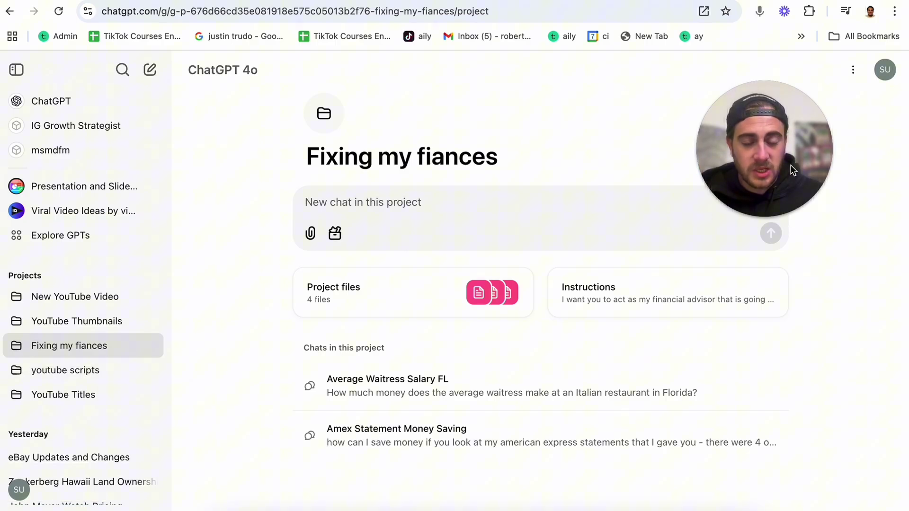
{"action": "left_click_drag", "start_coordinate": [791, 165], "coordinate": [800, 107]}
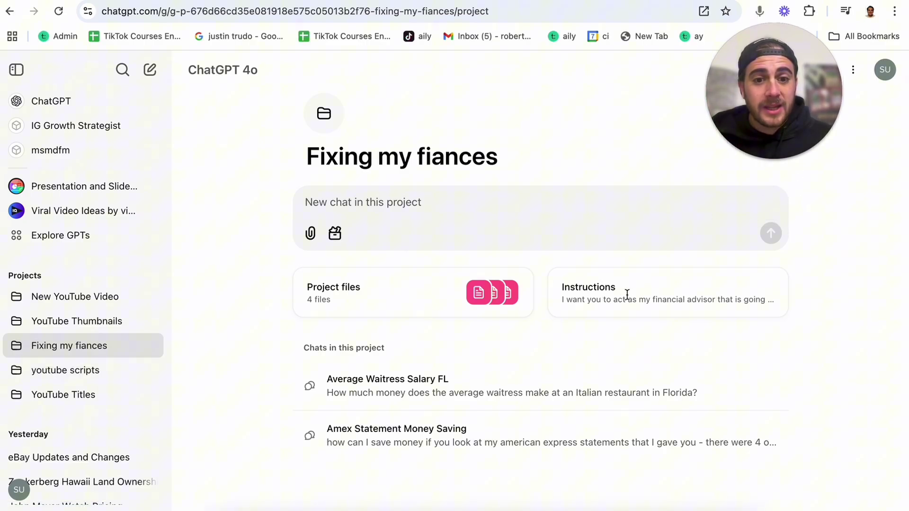
{"action": "left_click", "coordinate": [673, 290]}
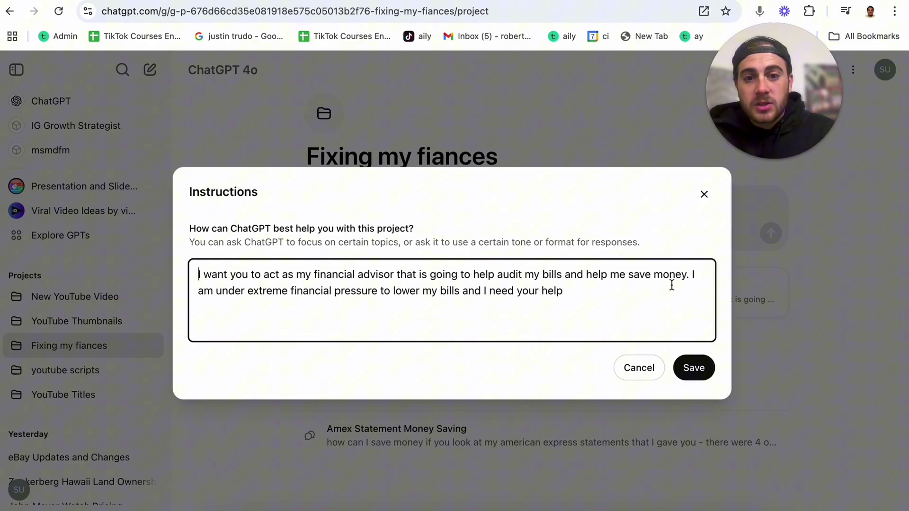
{"action": "left_click", "coordinate": [710, 200]}
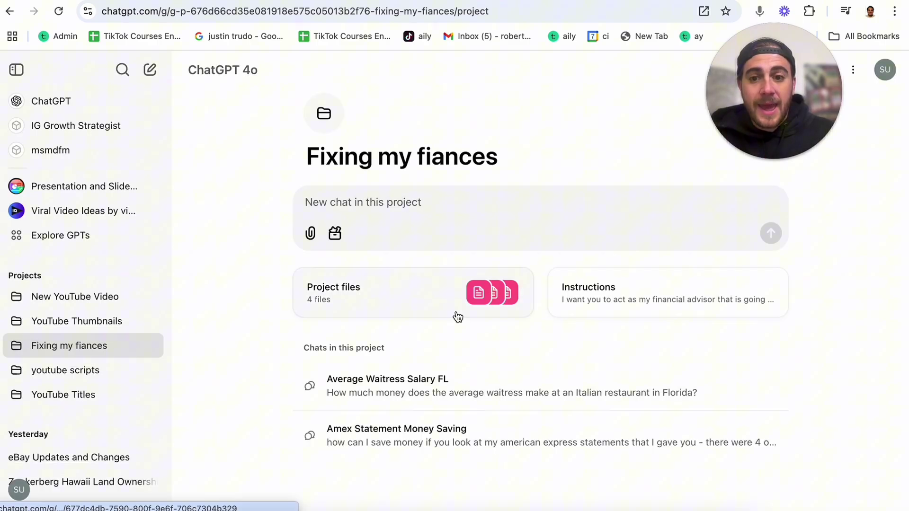
{"action": "left_click", "coordinate": [441, 308]}
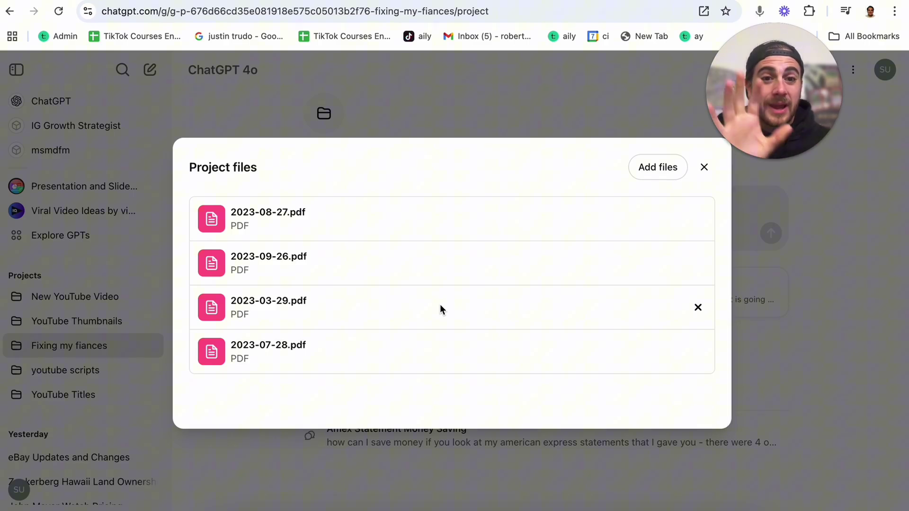
{"action": "left_click", "coordinate": [705, 167]}
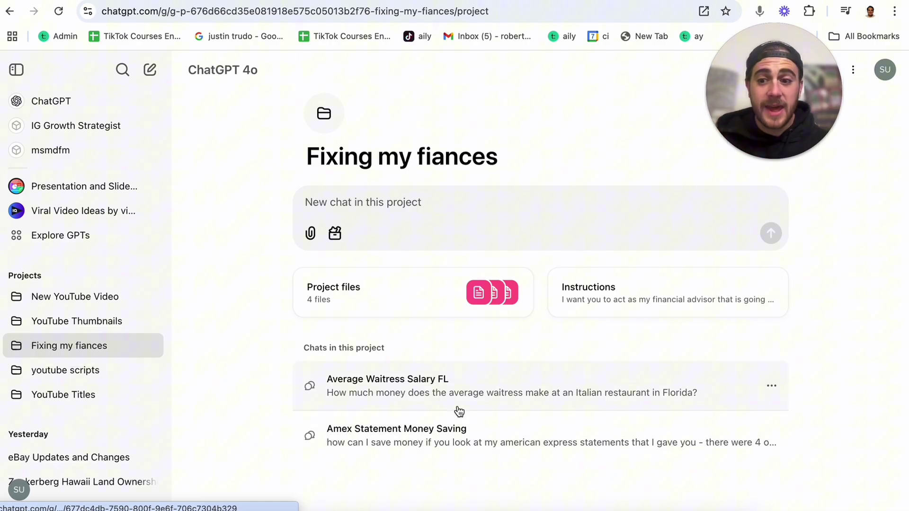
- Add the VO ETF Overview chat to the Fixing my fiances project
{"action": "scroll", "coordinate": [137, 396], "scroll_direction": "down", "scroll_amount": 5}
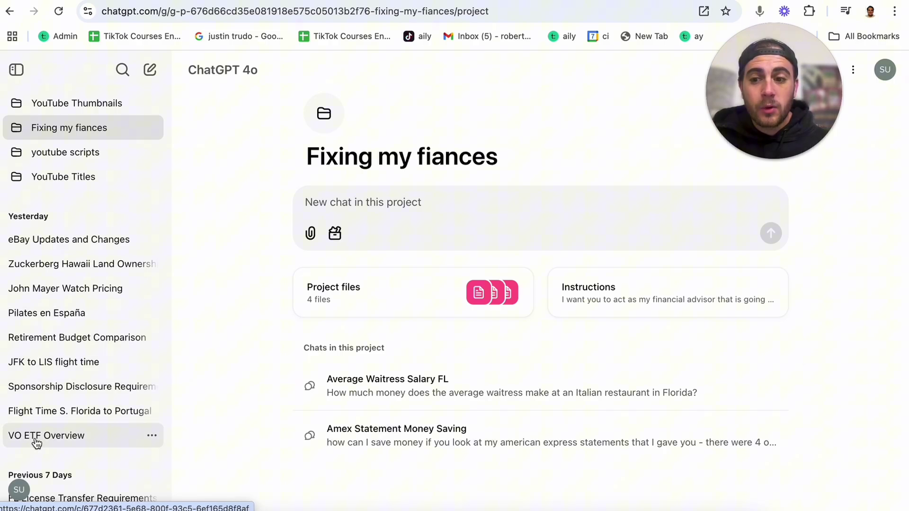
{"action": "left_click", "coordinate": [150, 435]}
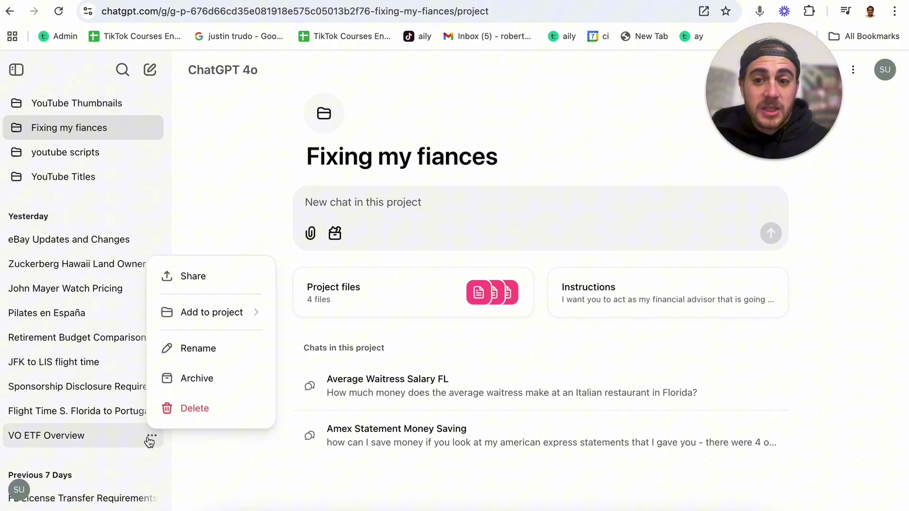
{"action": "mouse_move", "coordinate": [241, 324]}
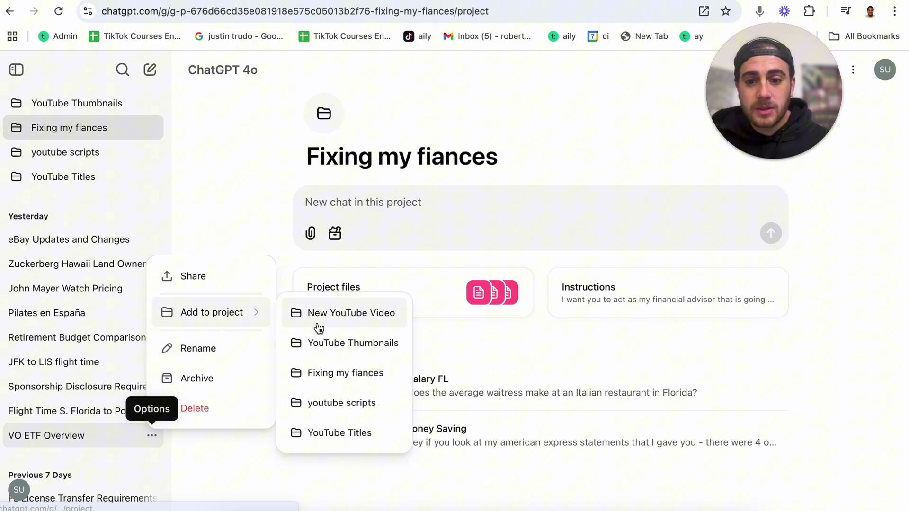
{"action": "left_click", "coordinate": [330, 374]}
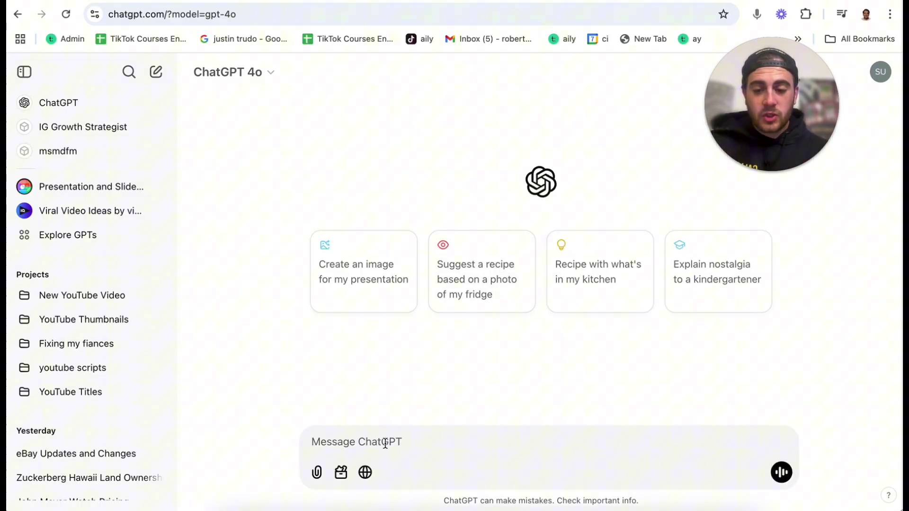
- Check the @ GPT mentions list in the message box, then go to Explore GPTs
{"action": "type", "text": "@"}
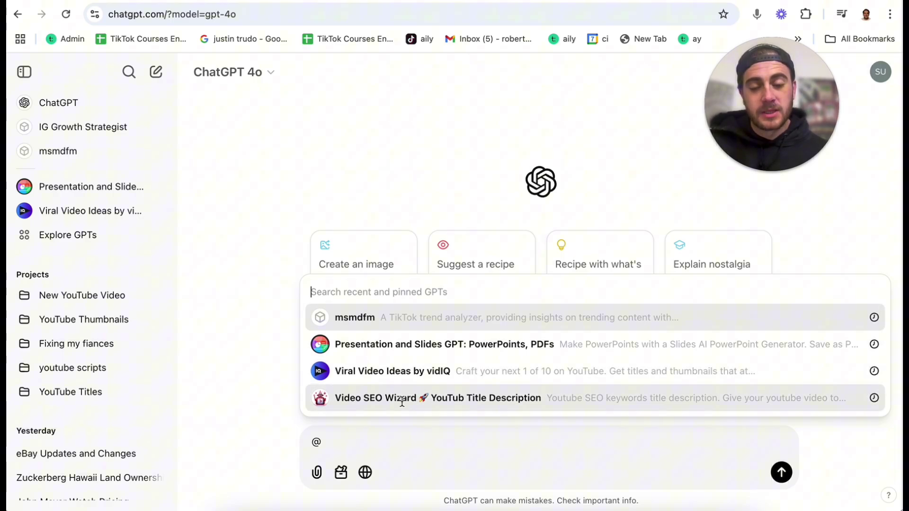
{"action": "scroll", "coordinate": [450, 344], "scroll_direction": "down", "scroll_amount": 5}
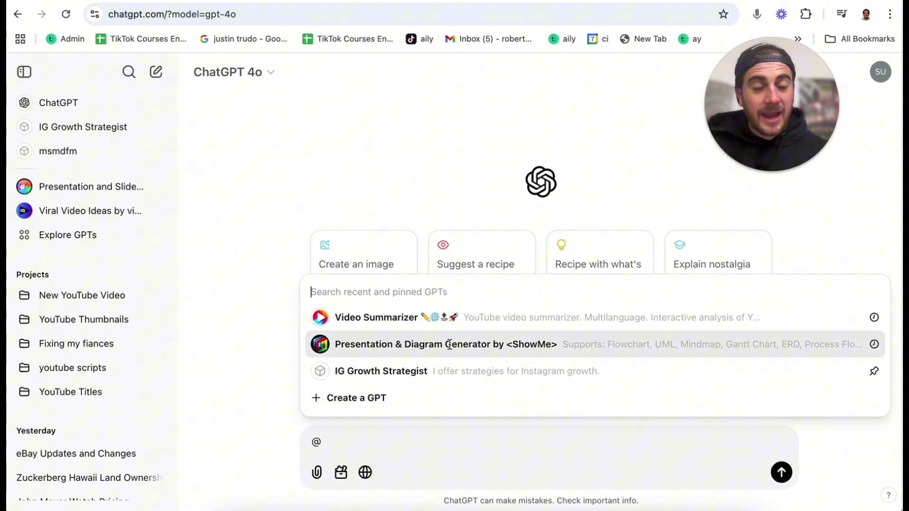
{"action": "scroll", "coordinate": [450, 344], "scroll_direction": "up", "scroll_amount": 1}
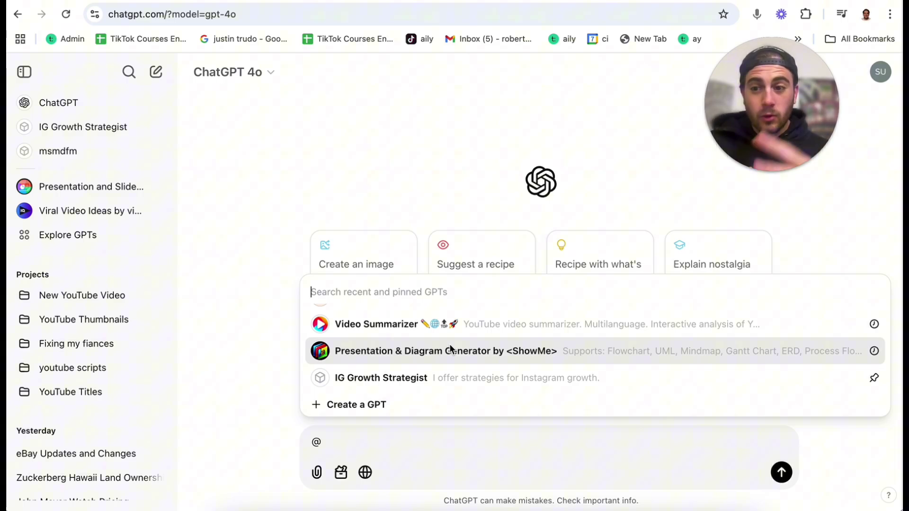
{"action": "left_click", "coordinate": [115, 246]}
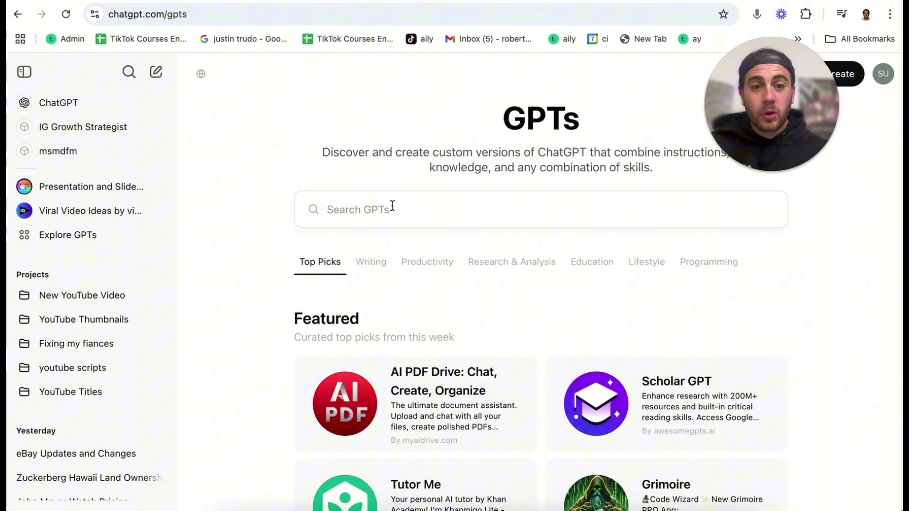
- Search the GPT store for 'running'
{"action": "left_click", "coordinate": [393, 206]}
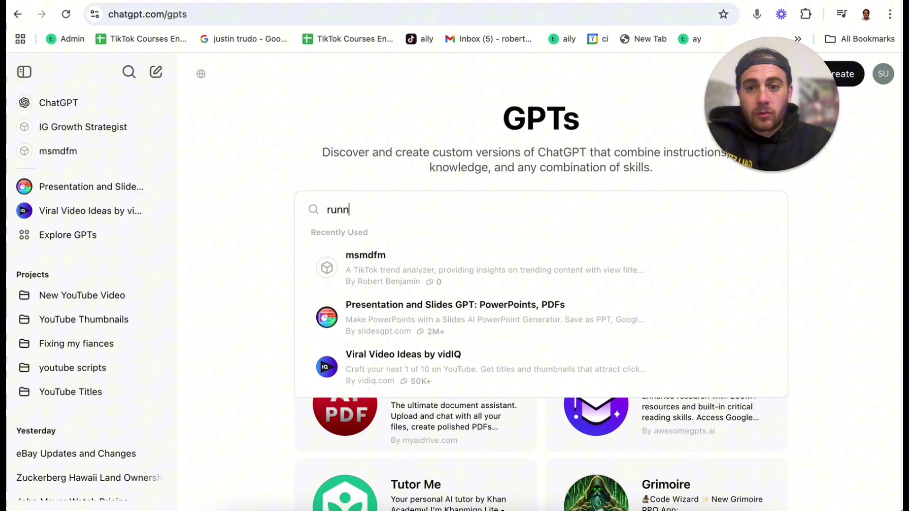
{"action": "type", "text": "ing"}
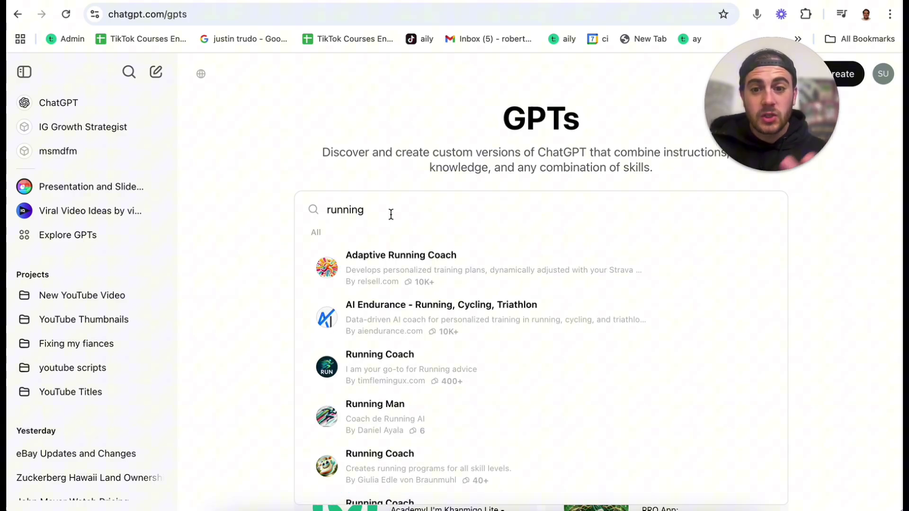
- Open the Adaptive Running Coach GPT and scroll through its details
{"action": "left_click", "coordinate": [427, 266]}
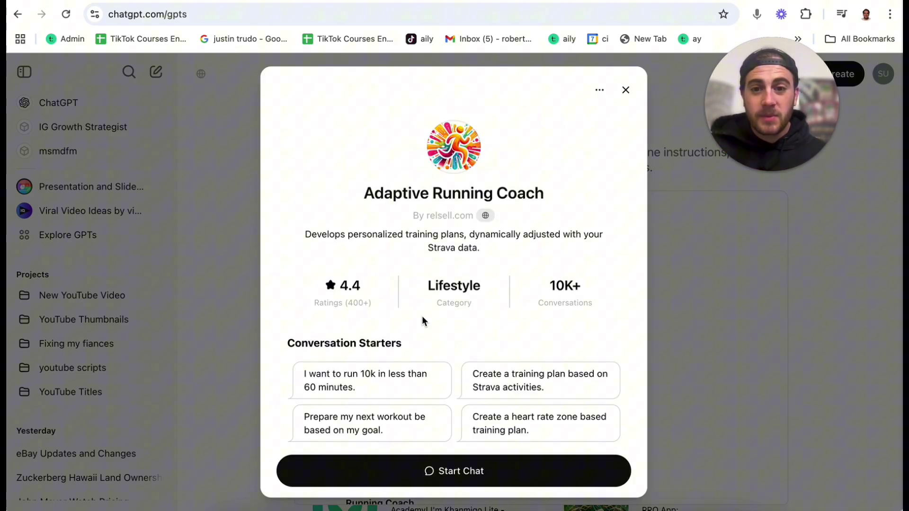
{"action": "scroll", "coordinate": [422, 317], "scroll_direction": "down", "scroll_amount": 3}
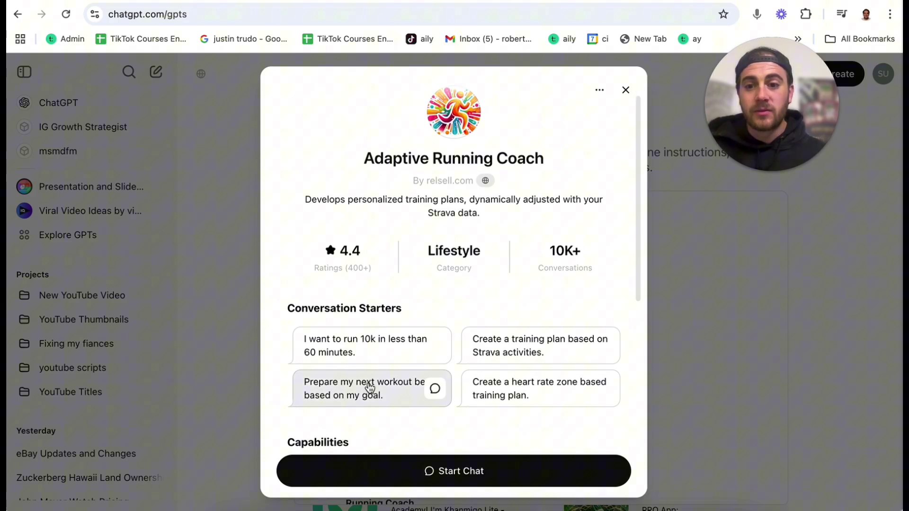
{"action": "scroll", "coordinate": [347, 337], "scroll_direction": "down", "scroll_amount": 1}
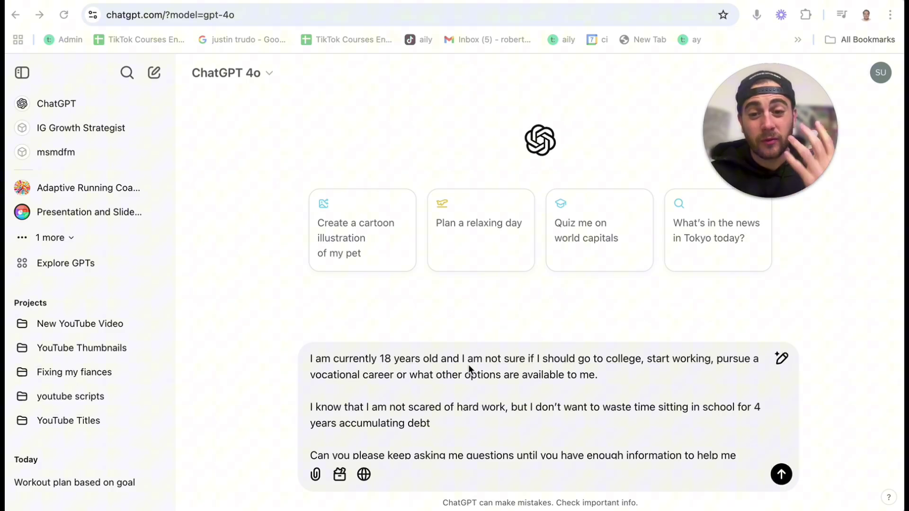
- Submit the prompt about choosing between college, work or a vocational career
{"action": "scroll", "coordinate": [472, 406], "scroll_direction": "down", "scroll_amount": 1}
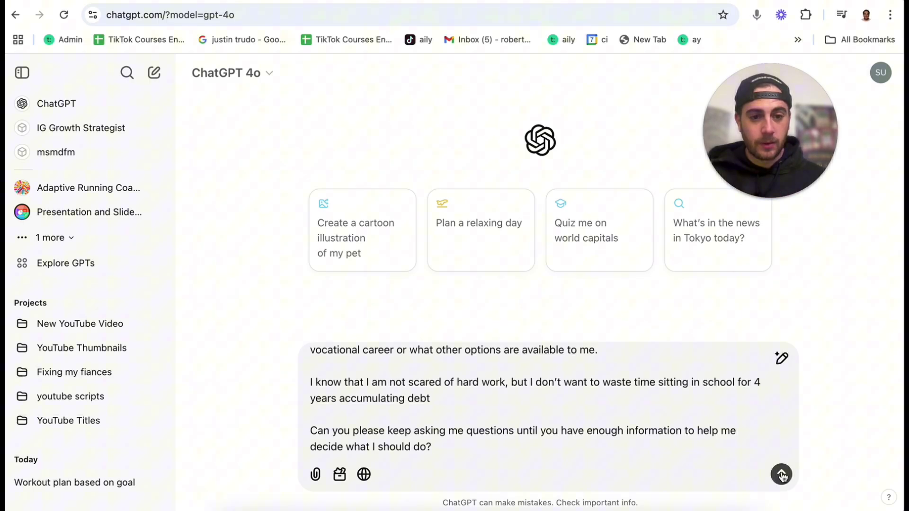
{"action": "left_click", "coordinate": [782, 474]}
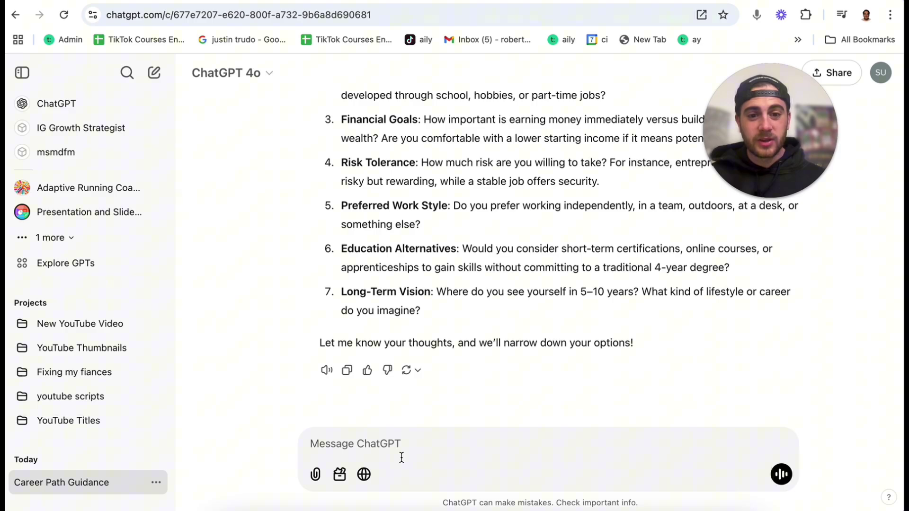
- Ask ChatGPT to pose questions one at a time, adding more if it needs information
{"action": "scroll", "coordinate": [437, 360], "scroll_direction": "up", "scroll_amount": 3}
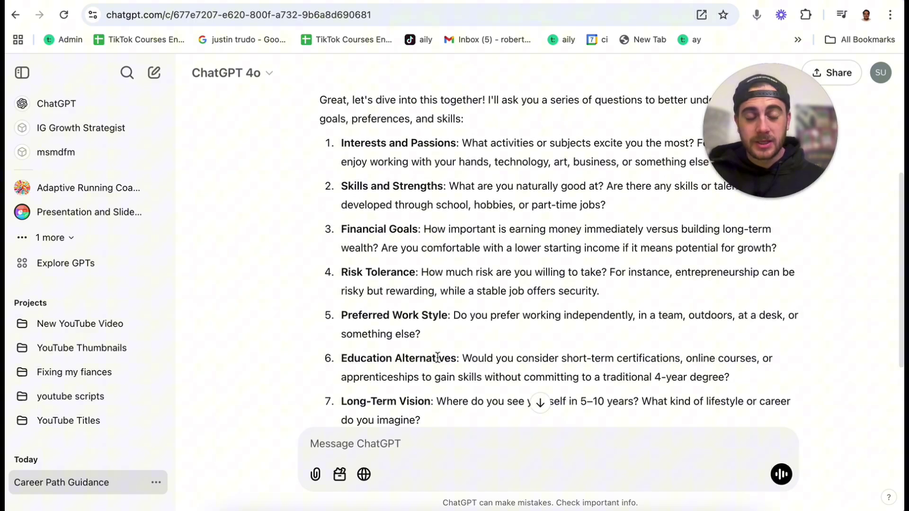
{"action": "scroll", "coordinate": [899, 140], "scroll_direction": "down", "scroll_amount": 3}
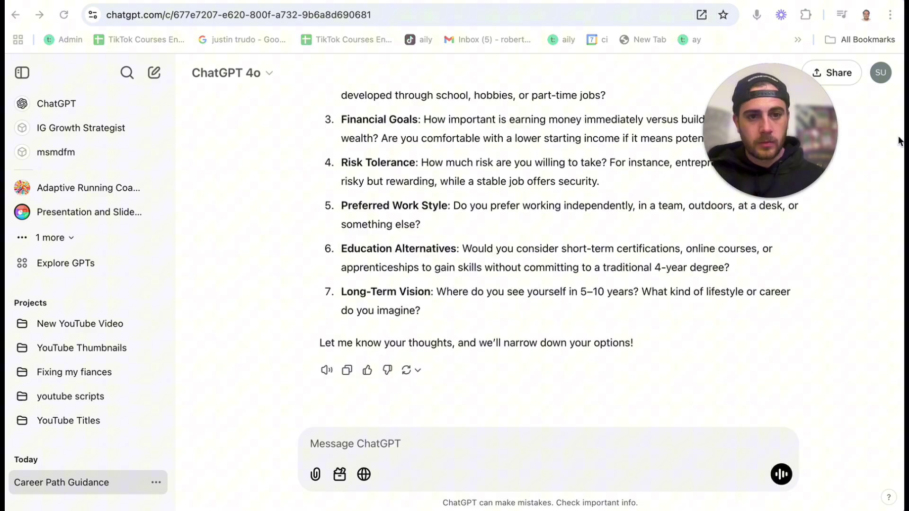
{"action": "type", "text": "great please ask them one at a time and don't be shy of adding additional"}
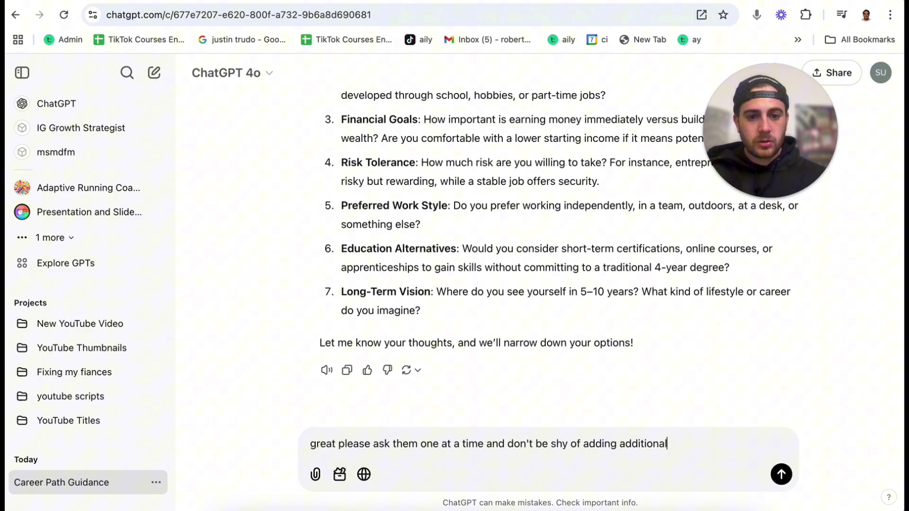
{"action": "type", "text": "stions if you "}
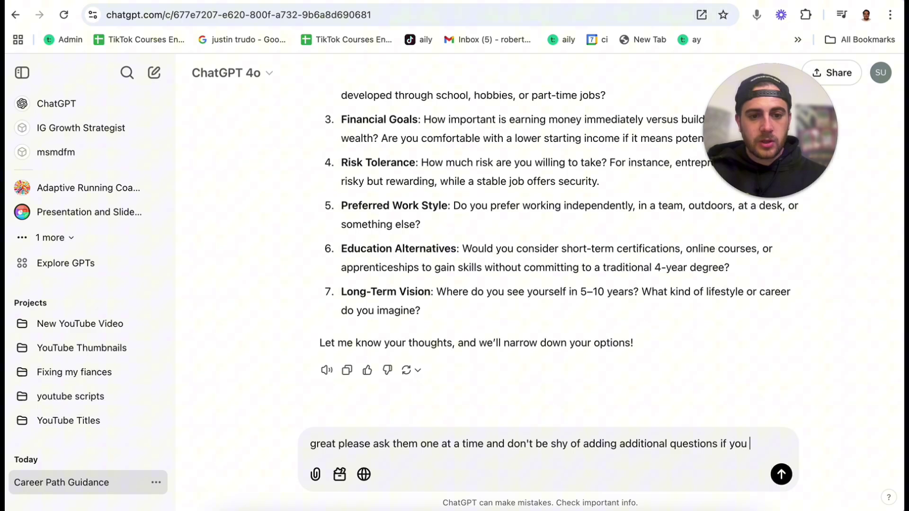
{"action": "type", "text": "need additional inf"}
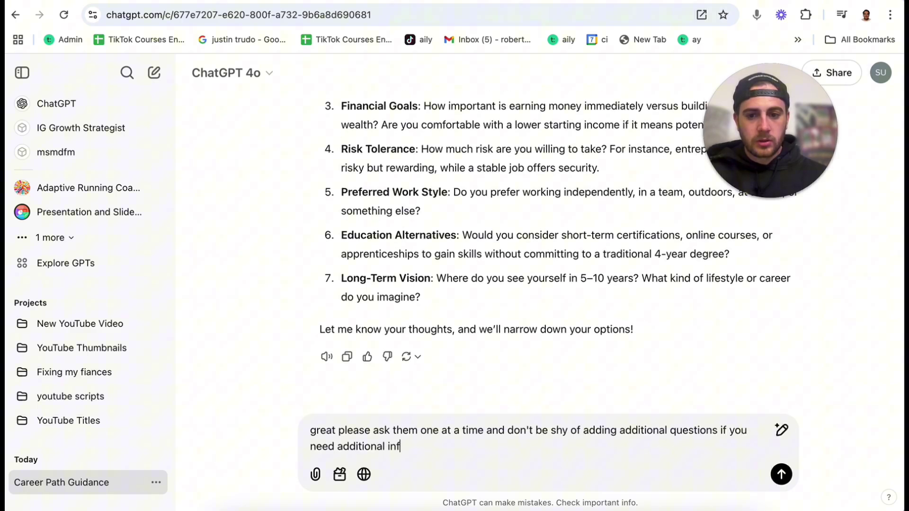
{"action": "type", "text": "ormation"}
{"action": "key", "text": "Return"}
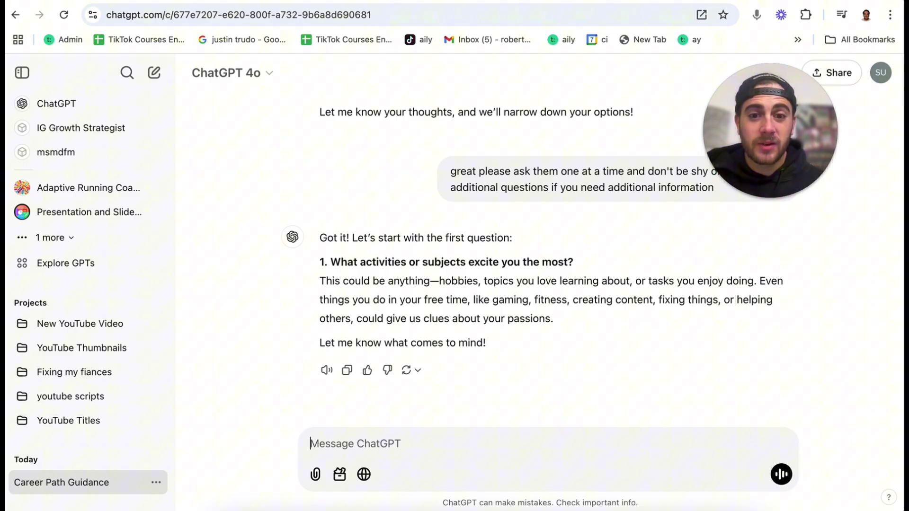
- Write a reply about loving AI, making YouTube, Instagram and TikTok growth videos, and technology
{"action": "type", "text": "I lov"}
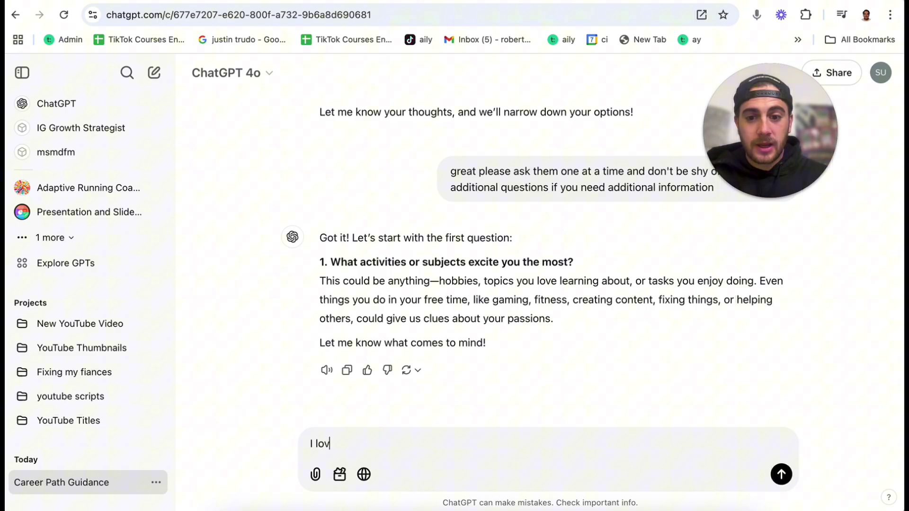
{"action": "type", "text": "e AI and I love "}
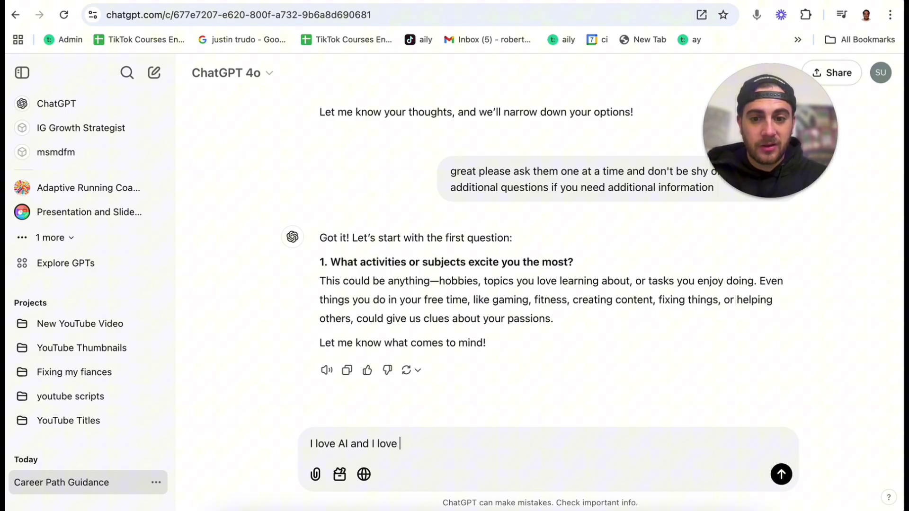
{"action": "type", "text": "making videos about how to grow on youtube, instagram and tikt"}
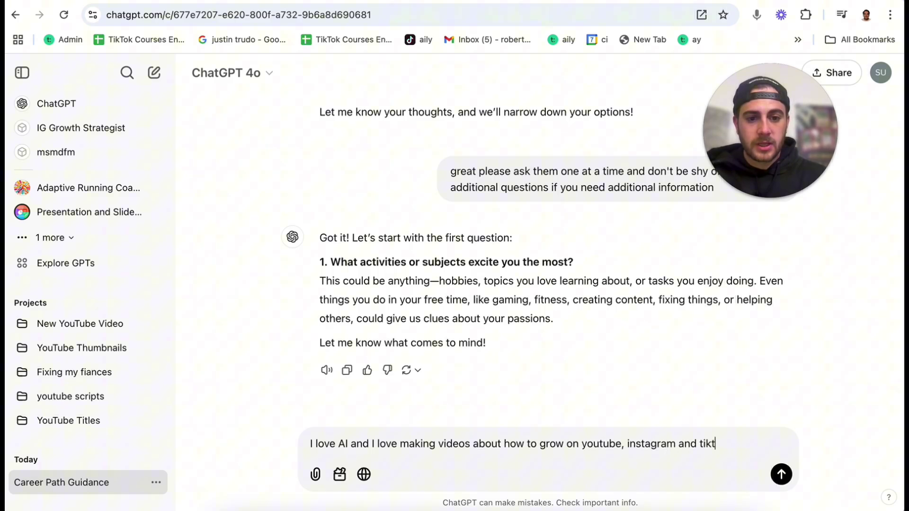
{"action": "type", "text": "cinat"}
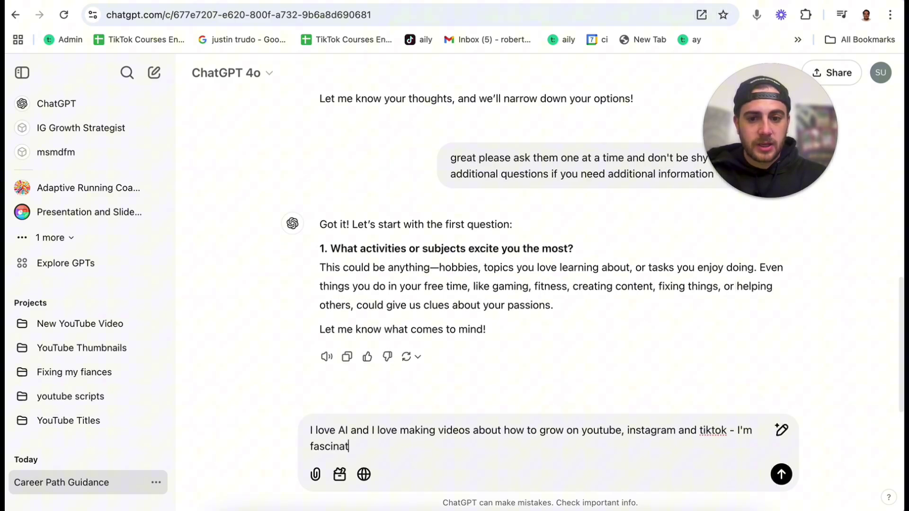
{"action": "type", "text": "ed by technology"}
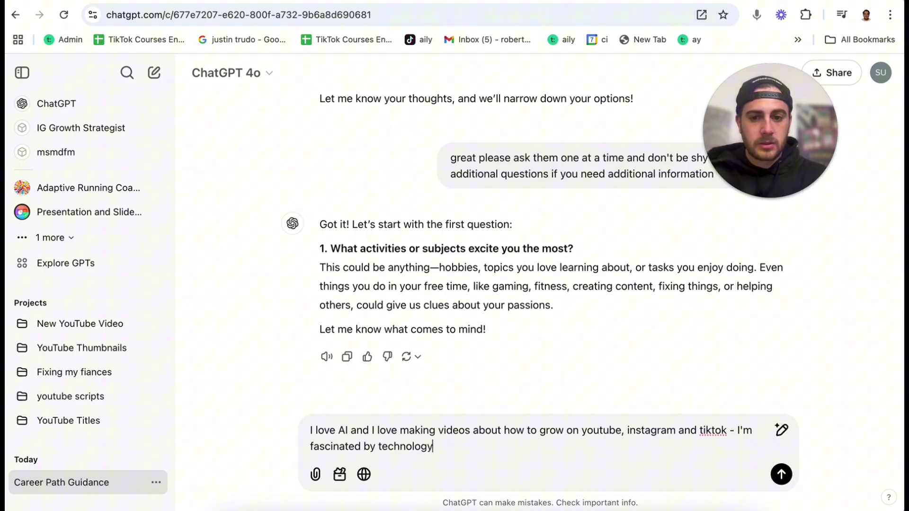
- Send the interests answer and view the saved Memory updated entry
{"action": "key", "text": "Return"}
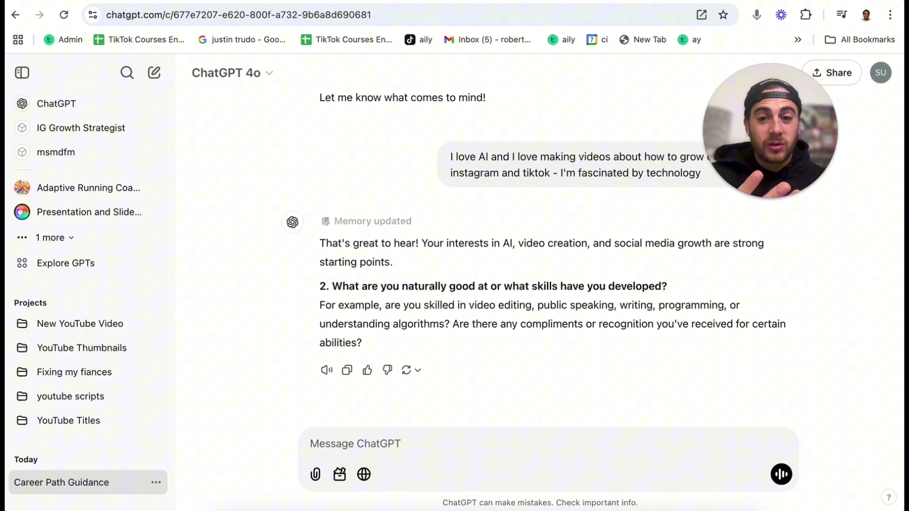
{"action": "mouse_move", "coordinate": [341, 227]}
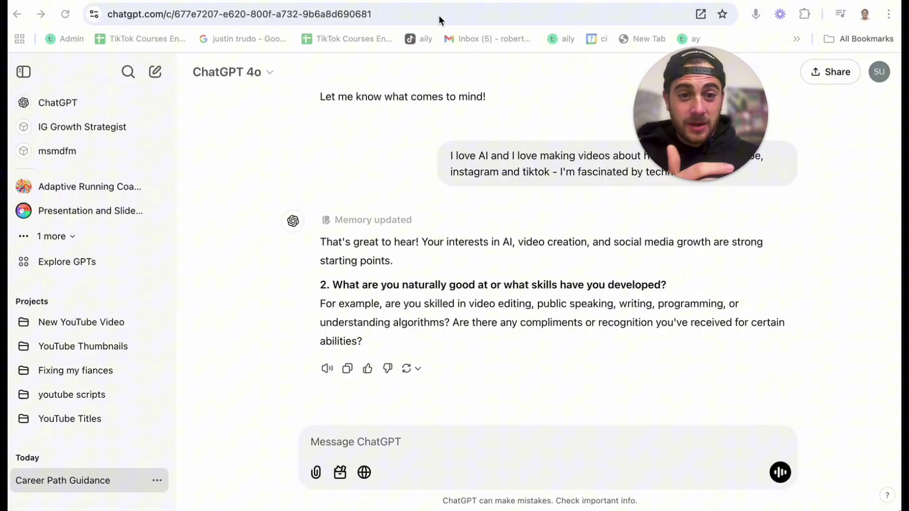
- Go to sora.com to load the Sora video library
{"action": "left_click", "coordinate": [394, 10]}
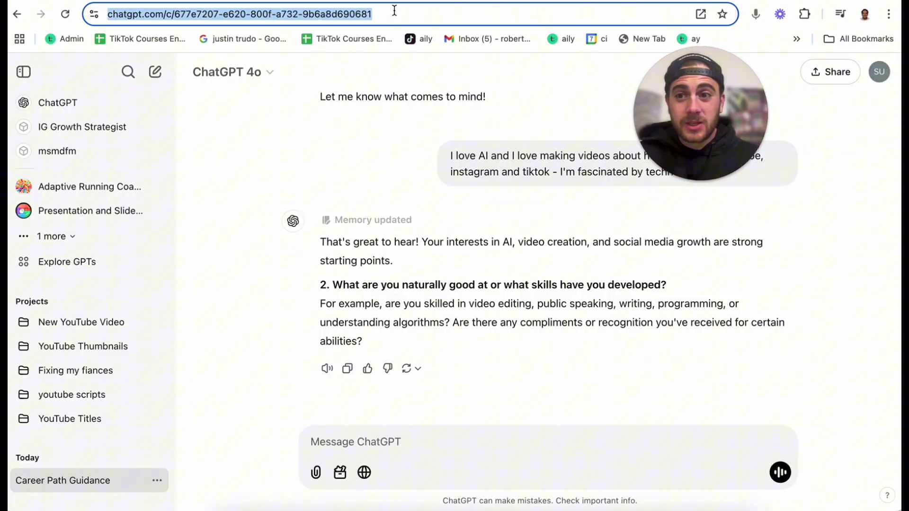
{"action": "type", "text": "sora.com/"}
{"action": "key", "text": "Return"}
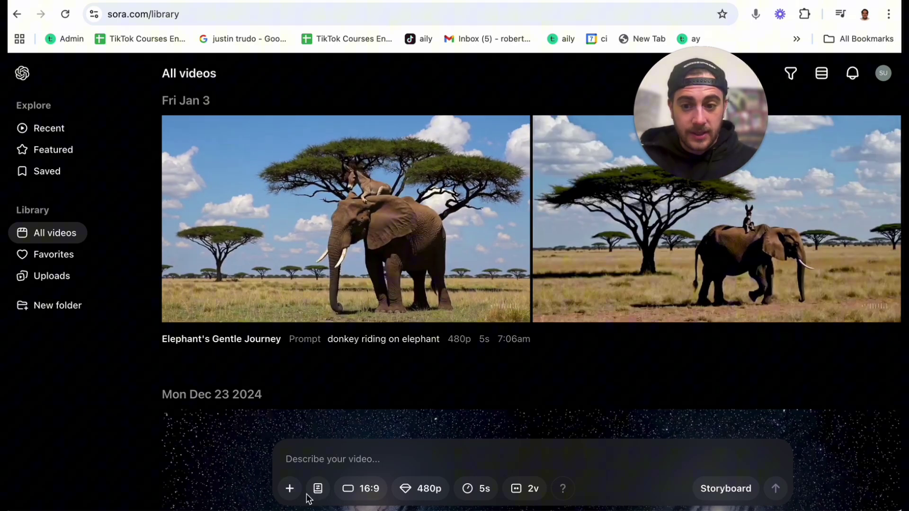
- Review the variation, duration and resolution options, keeping 2 videos, 5 seconds and 480p
{"action": "left_click", "coordinate": [528, 493]}
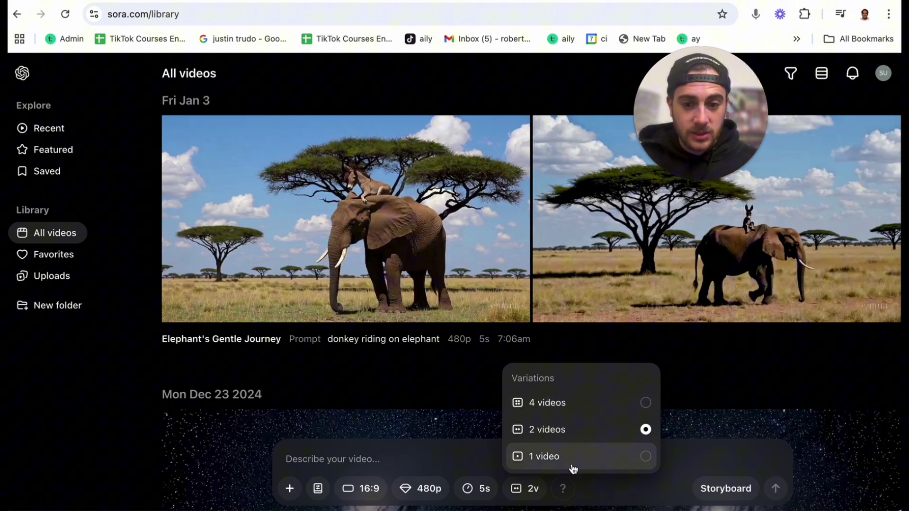
{"action": "left_click", "coordinate": [479, 493]}
{"action": "left_click", "coordinate": [470, 494]}
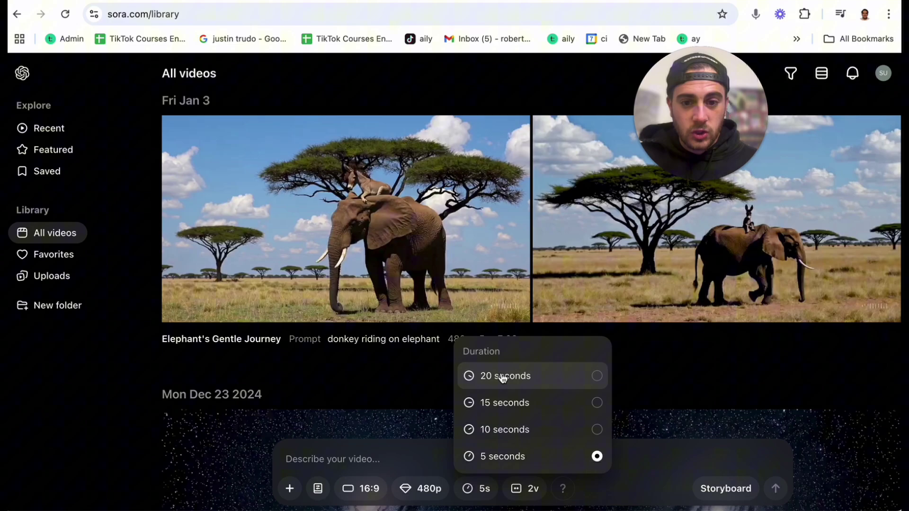
{"action": "left_click", "coordinate": [423, 490]}
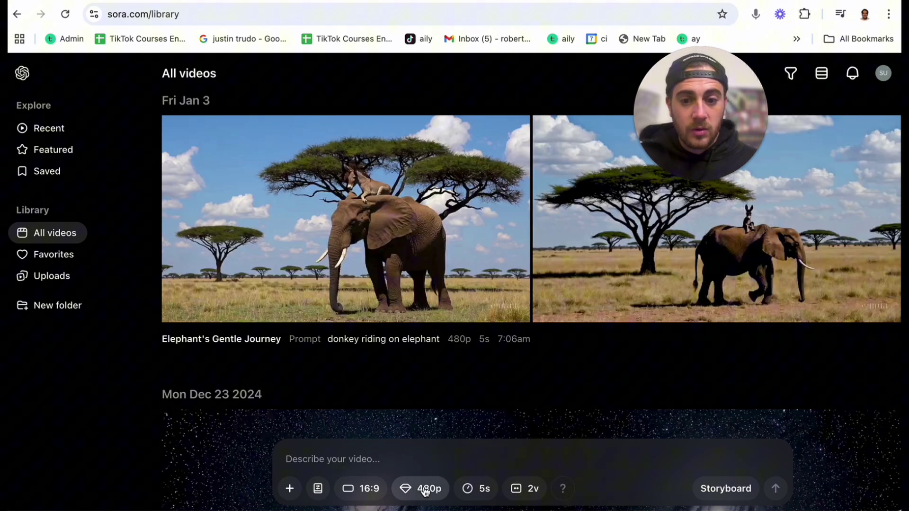
{"action": "left_click", "coordinate": [418, 493]}
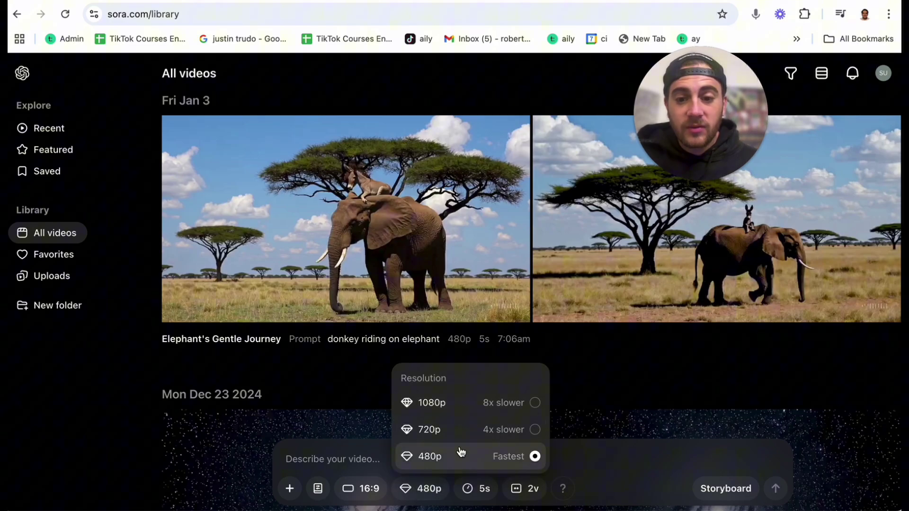
{"action": "left_click", "coordinate": [366, 488]}
- Review aspect ratio, style presets and add-media options, keeping 16:9 and no preset
{"action": "left_click", "coordinate": [365, 491]}
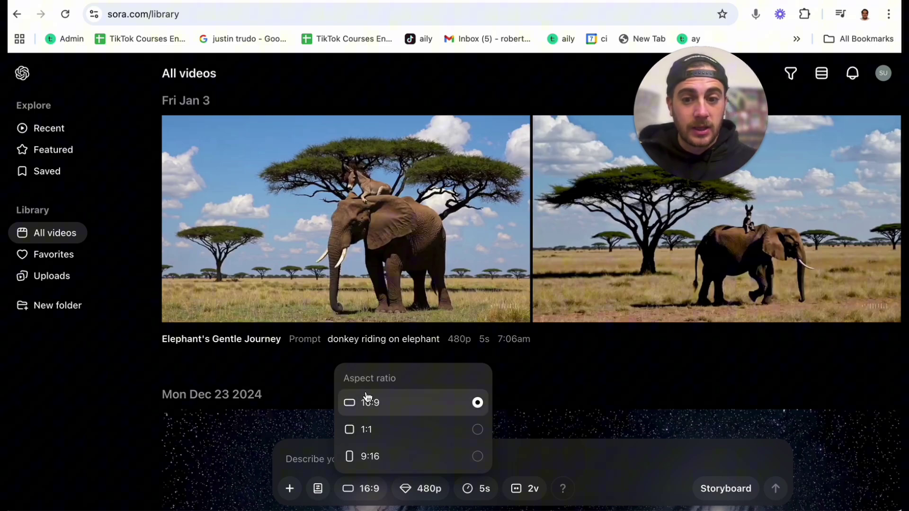
{"action": "left_click", "coordinate": [318, 489]}
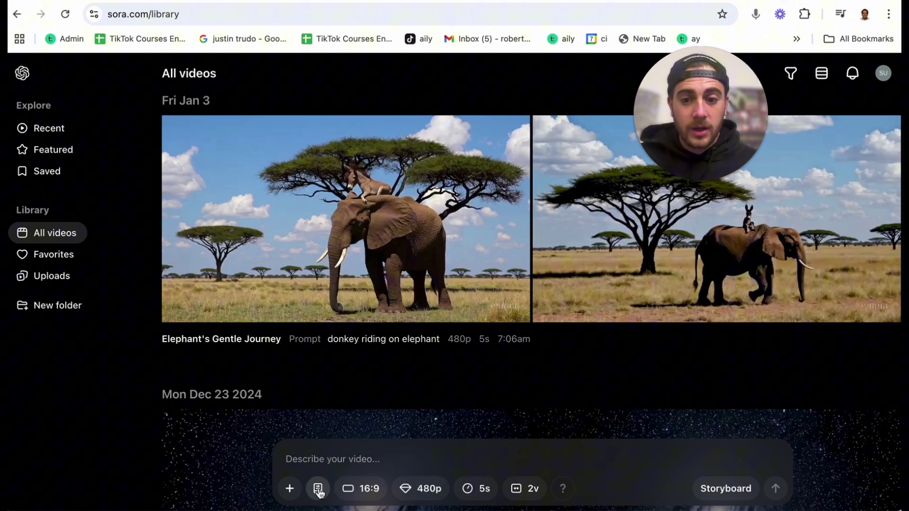
{"action": "left_click", "coordinate": [319, 491]}
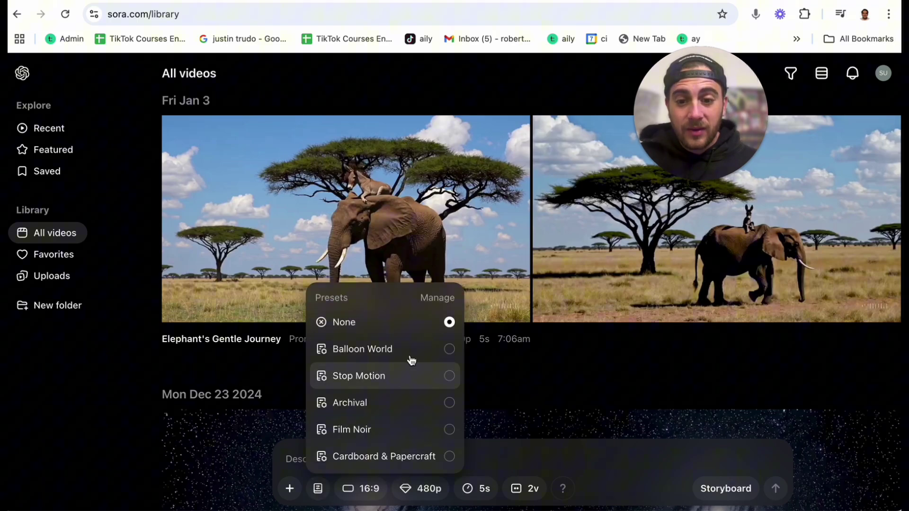
{"action": "left_click", "coordinate": [290, 491]}
{"action": "left_click", "coordinate": [290, 493]}
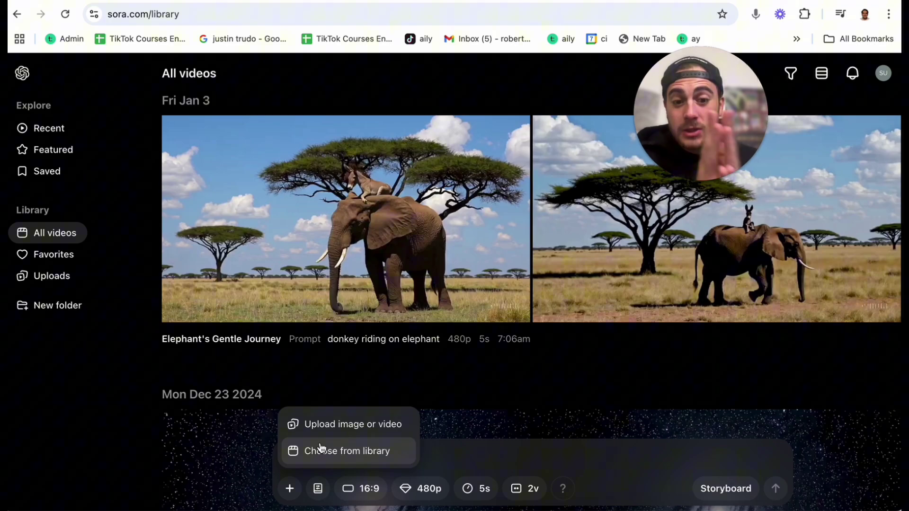
{"action": "left_click", "coordinate": [710, 492]}
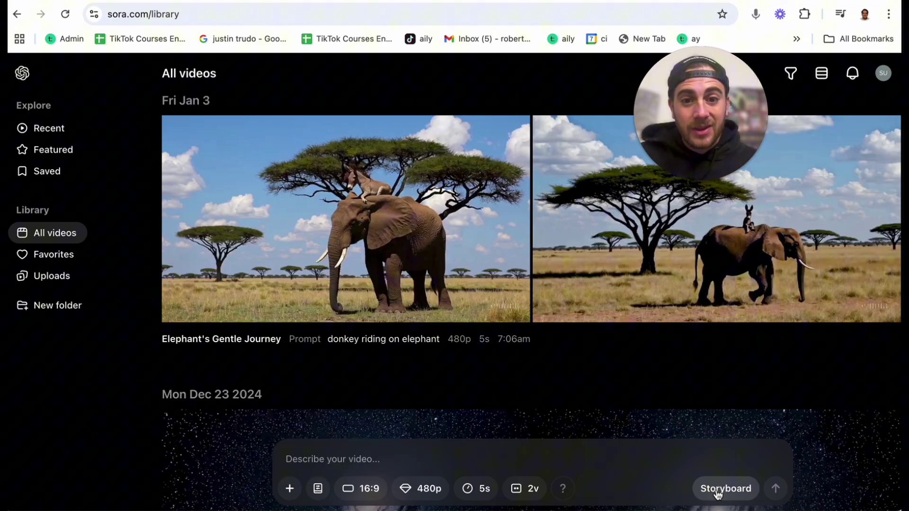
- In Storyboard, submit the AI-taking-everyone's-jobs prompt to generate two 480p 5s videos
{"action": "left_click", "coordinate": [717, 493]}
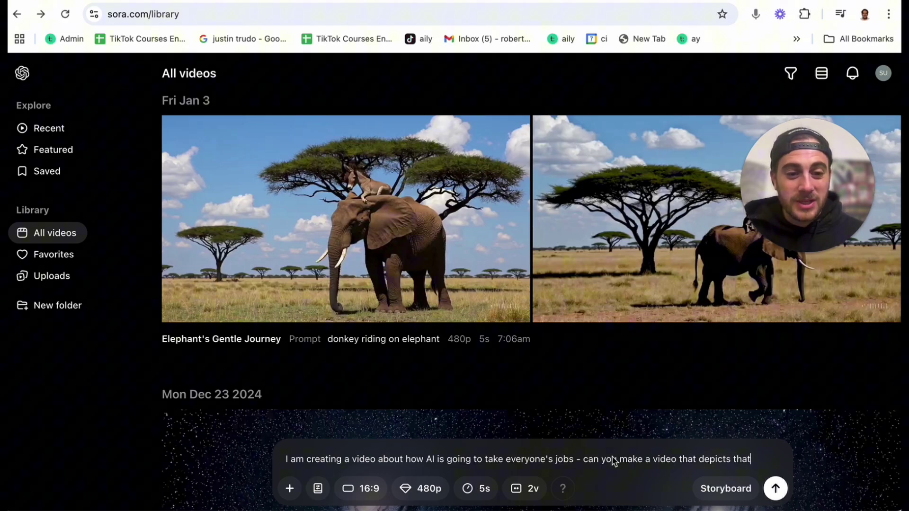
{"action": "left_click", "coordinate": [778, 491]}
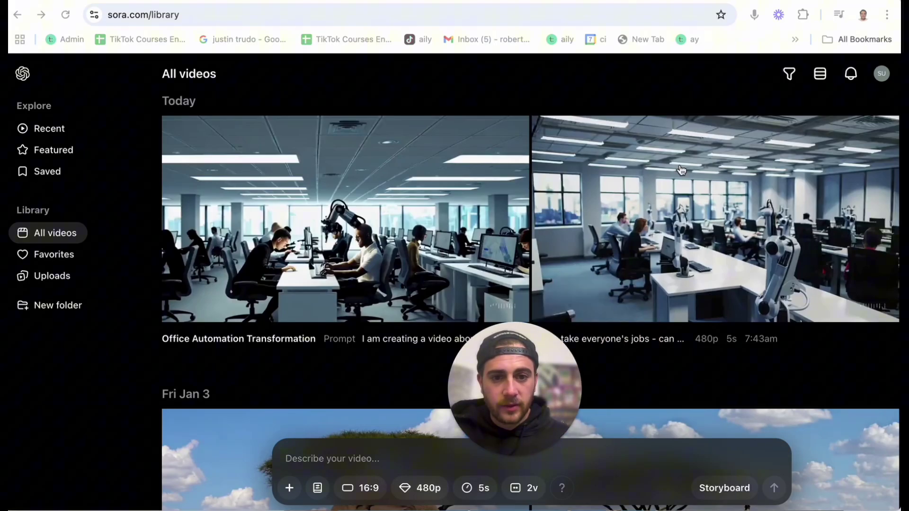
- Open and pause the Office Automation Transformation video, then view its storyboard
{"action": "left_click", "coordinate": [520, 273]}
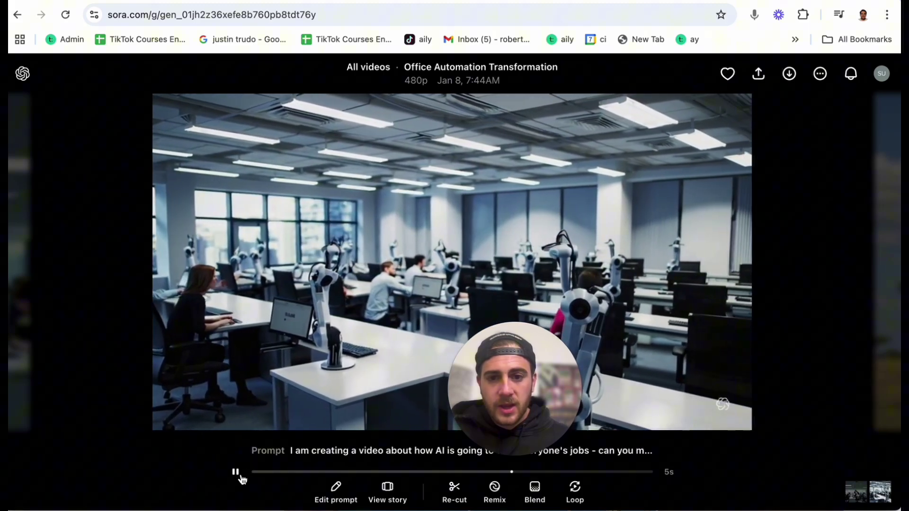
{"action": "left_click", "coordinate": [236, 475]}
{"action": "left_click_drag", "start_coordinate": [507, 396], "coordinate": [716, 226]}
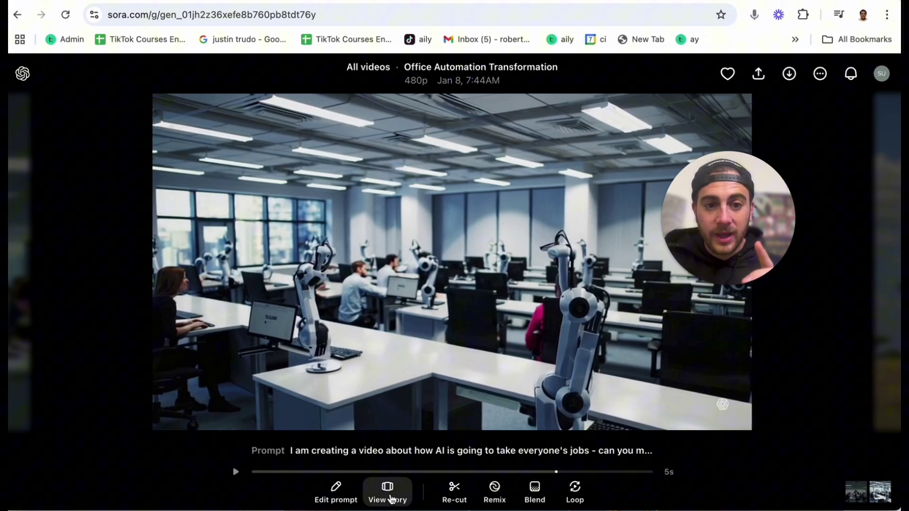
{"action": "left_click", "coordinate": [388, 492]}
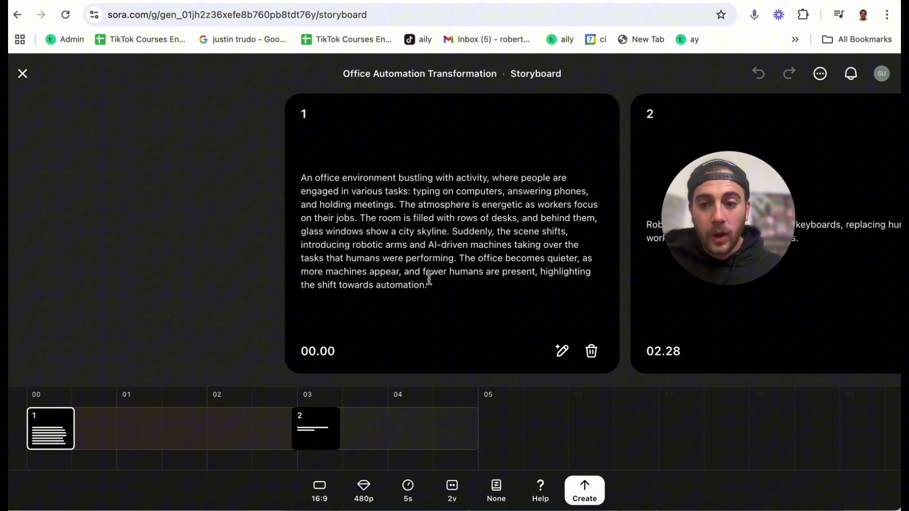
- Scroll between storyboard scenes 1 and 2, then return to ChatGPT's new-chat home page
{"action": "scroll", "coordinate": [429, 280], "scroll_direction": "right", "scroll_amount": 5}
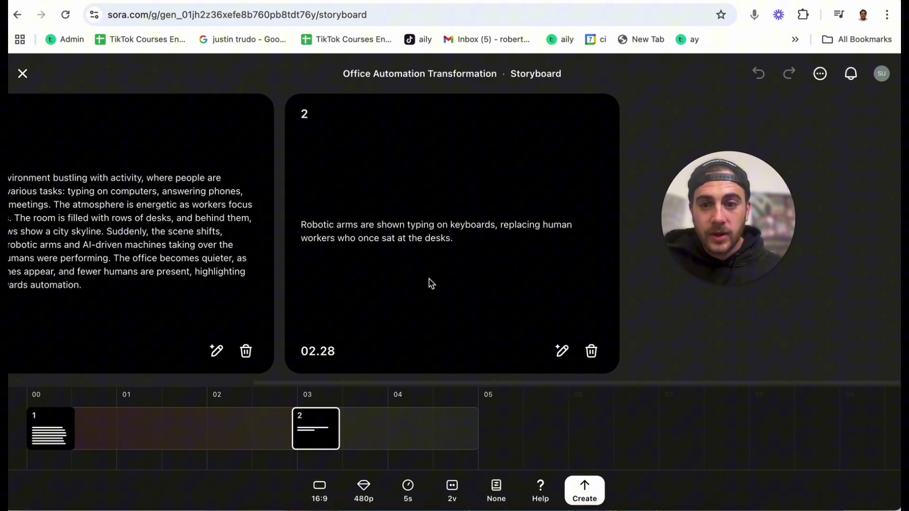
{"action": "scroll", "coordinate": [433, 282], "scroll_direction": "left", "scroll_amount": 5}
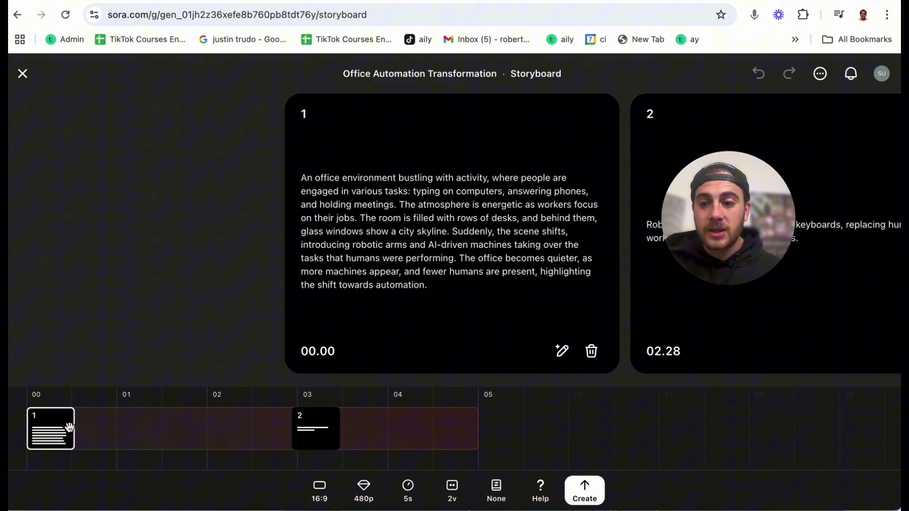
{"action": "mouse_move", "coordinate": [110, 436]}
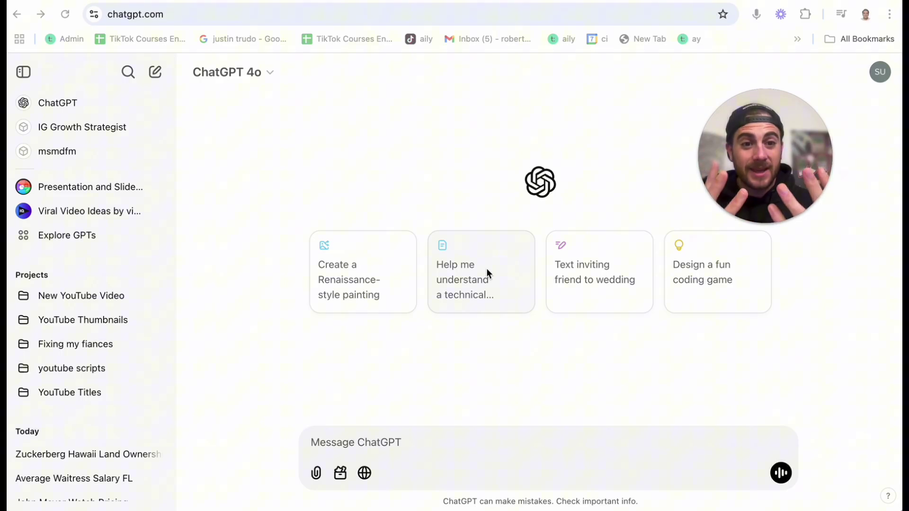
- Open Settings > Personalization and manage the saved Memory list
{"action": "left_click_drag", "start_coordinate": [708, 166], "coordinate": [623, 158]}
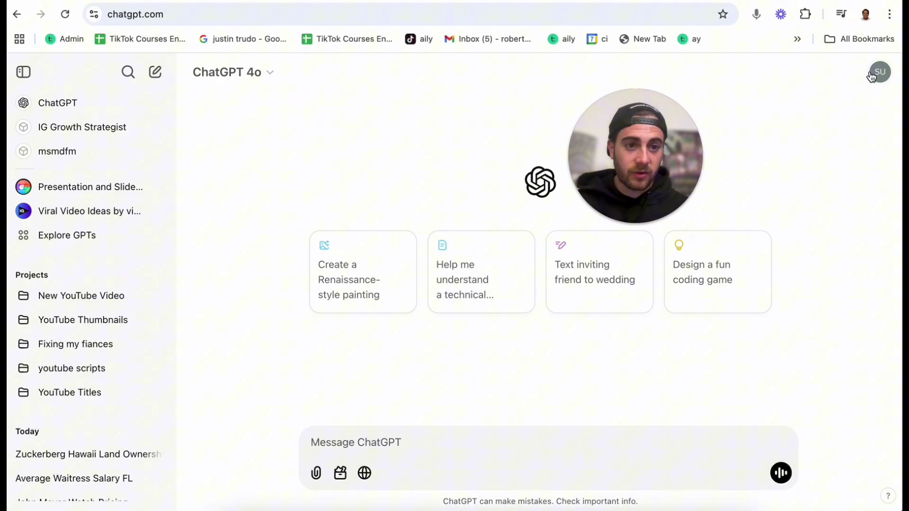
{"action": "left_click", "coordinate": [880, 72]}
{"action": "left_click", "coordinate": [780, 166]}
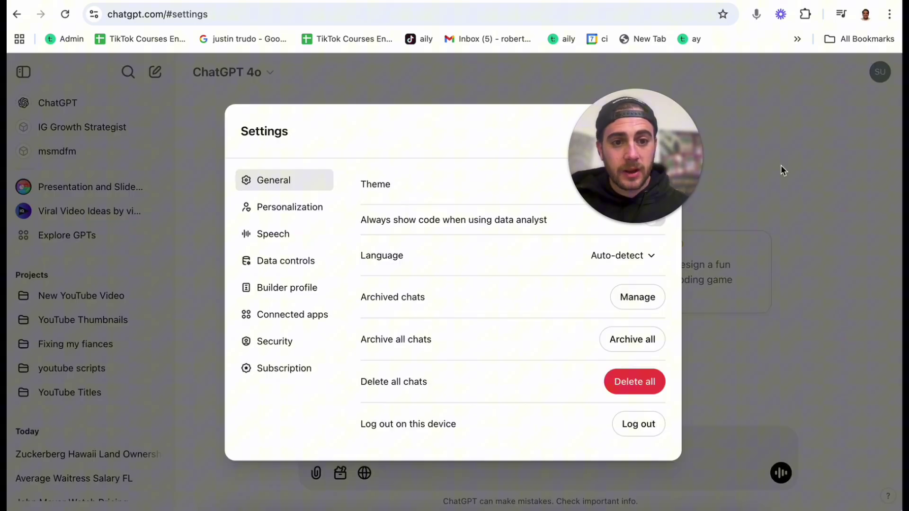
{"action": "left_click_drag", "start_coordinate": [623, 189], "coordinate": [718, 166]}
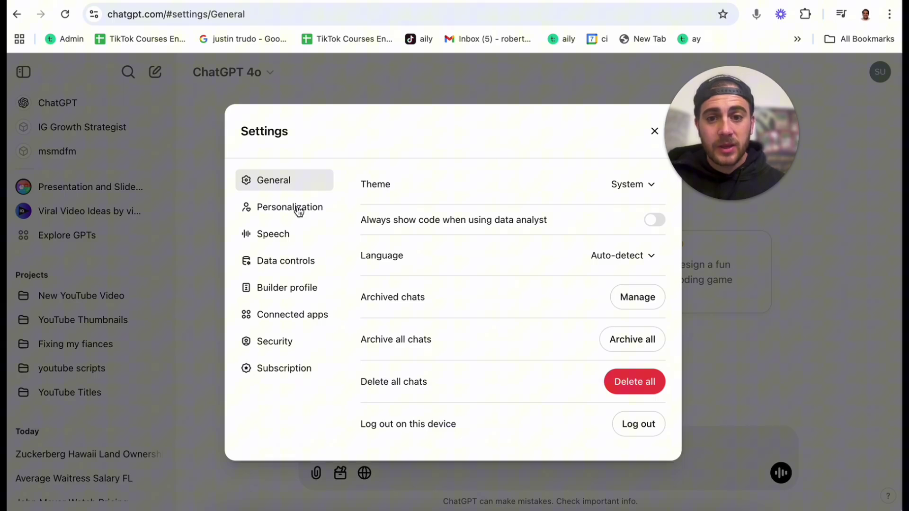
{"action": "left_click", "coordinate": [298, 209]}
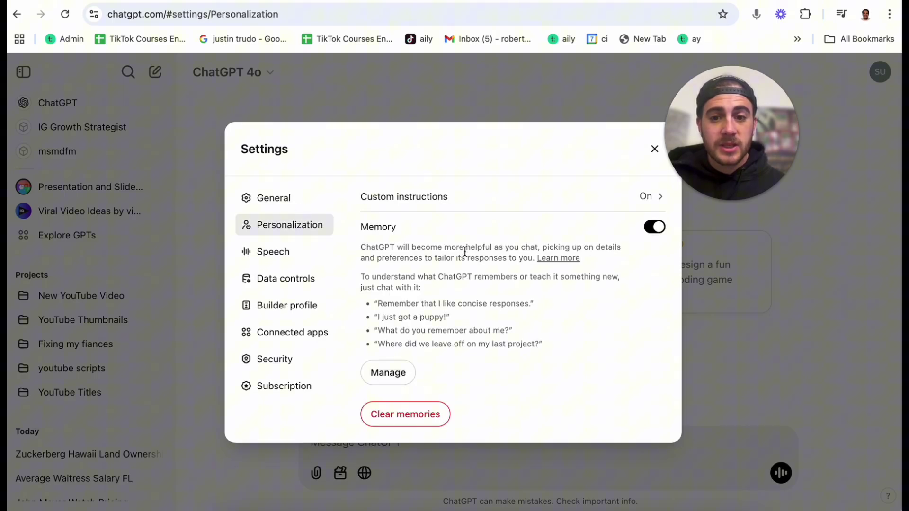
{"action": "left_click", "coordinate": [386, 379]}
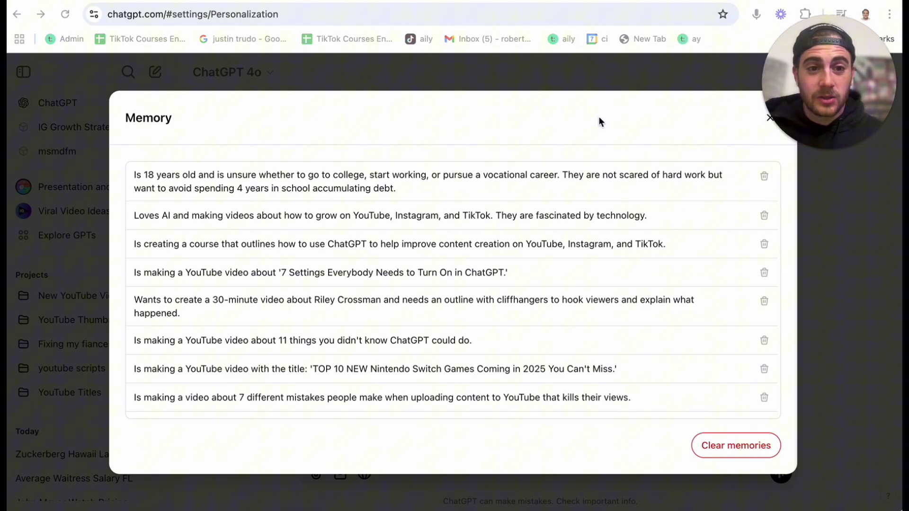
- Forget the memory about being 18 and unsure about college, then scroll the remaining memories
{"action": "left_click", "coordinate": [764, 177]}
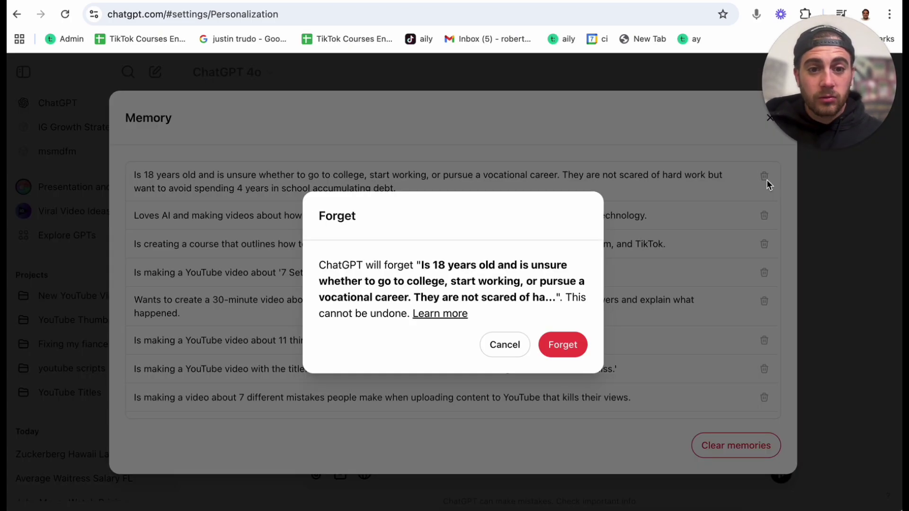
{"action": "left_click", "coordinate": [563, 348]}
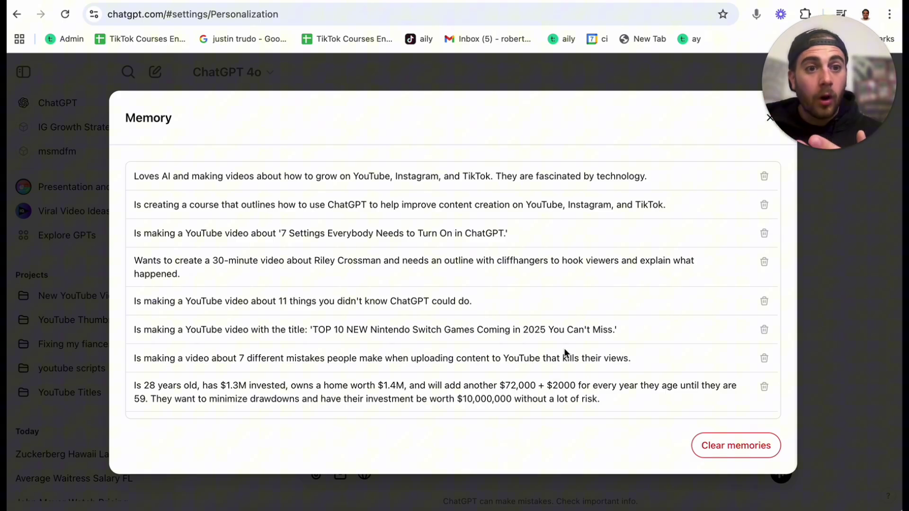
{"action": "scroll", "coordinate": [609, 308], "scroll_direction": "down", "scroll_amount": 10}
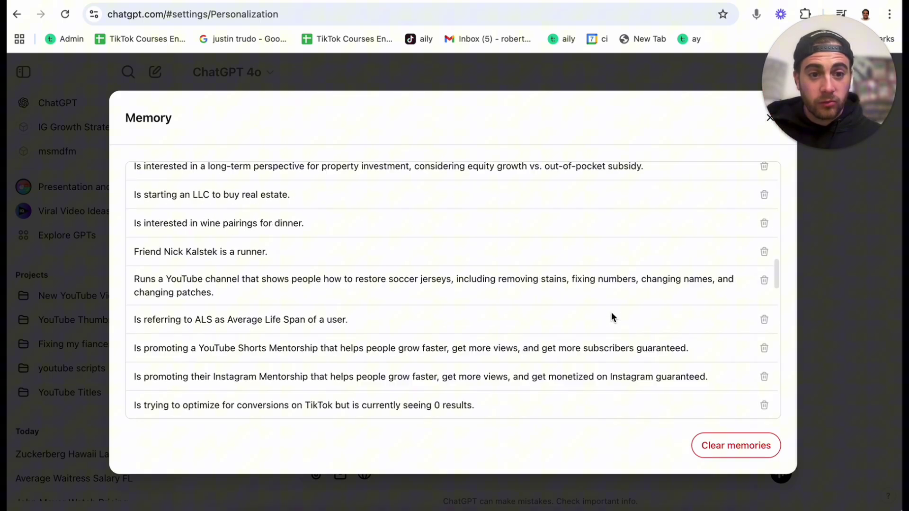
{"action": "scroll", "coordinate": [612, 315], "scroll_direction": "down", "scroll_amount": 10}
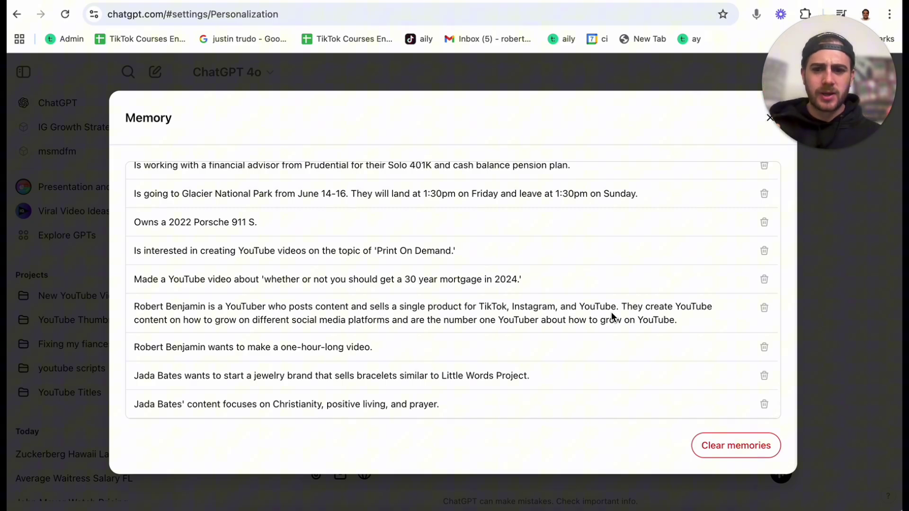
{"action": "scroll", "coordinate": [612, 314], "scroll_direction": "up", "scroll_amount": 15}
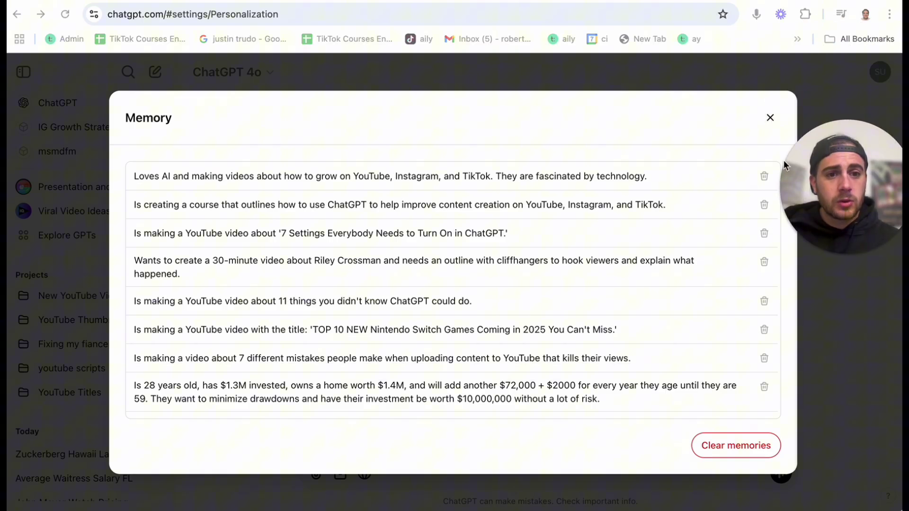
- Close the memory list and Settings, then start a new Temporary Chat in 4o
{"action": "left_click", "coordinate": [770, 118]}
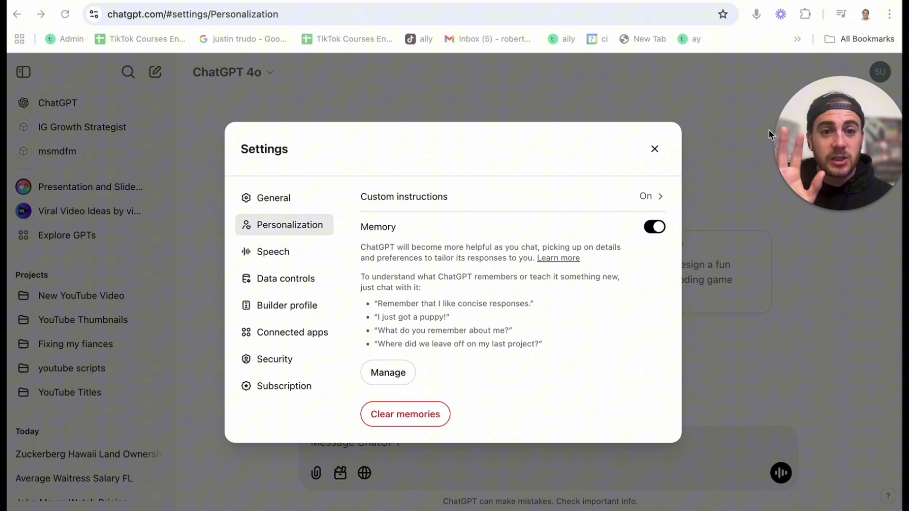
{"action": "left_click", "coordinate": [654, 150]}
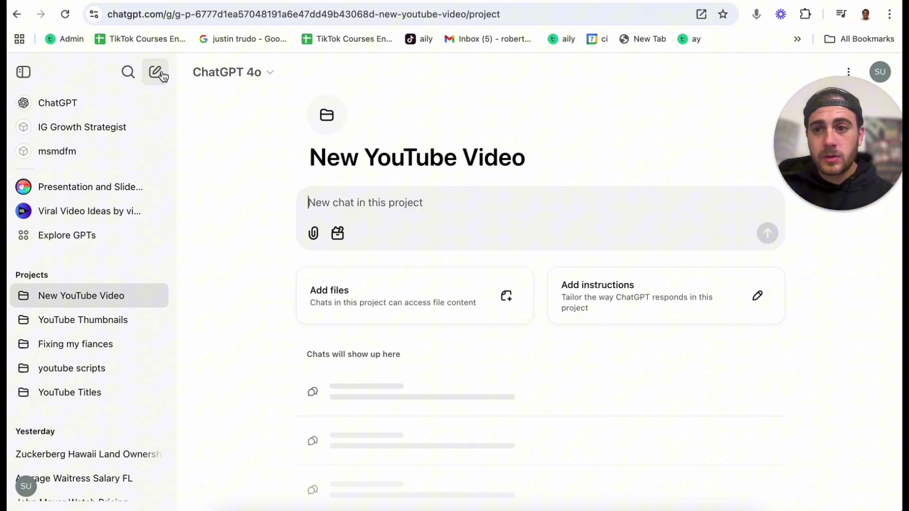
{"action": "left_click", "coordinate": [160, 73]}
{"action": "left_click", "coordinate": [265, 73]}
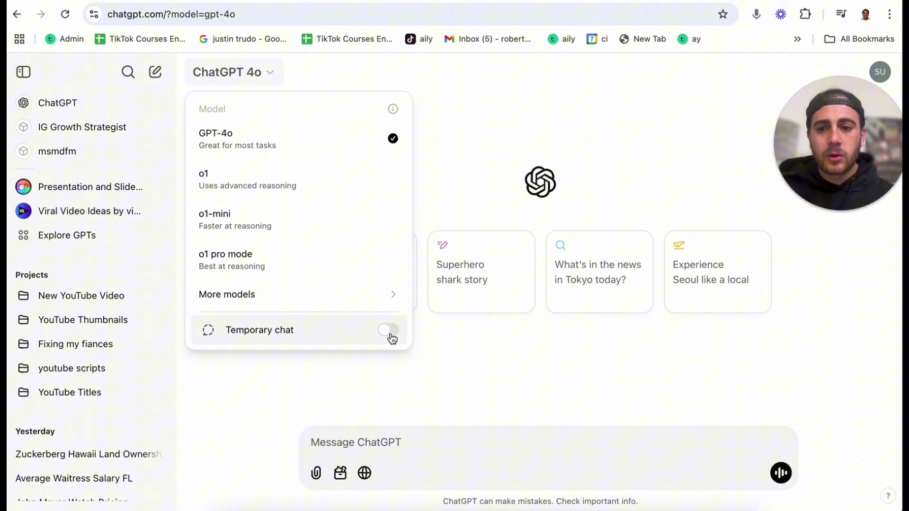
{"action": "left_click", "coordinate": [390, 331]}
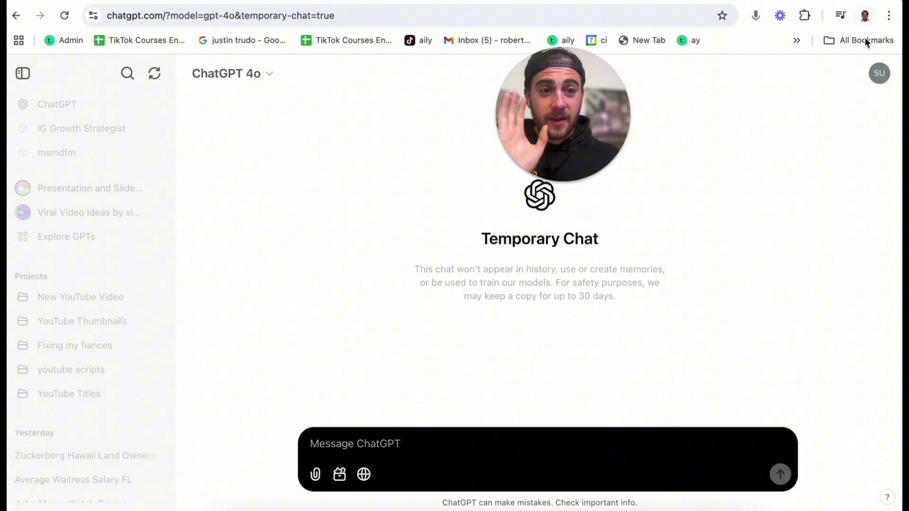
- Open Customize ChatGPT and look through both empty instruction fields (0/1500 characters)
{"action": "left_click", "coordinate": [879, 74]}
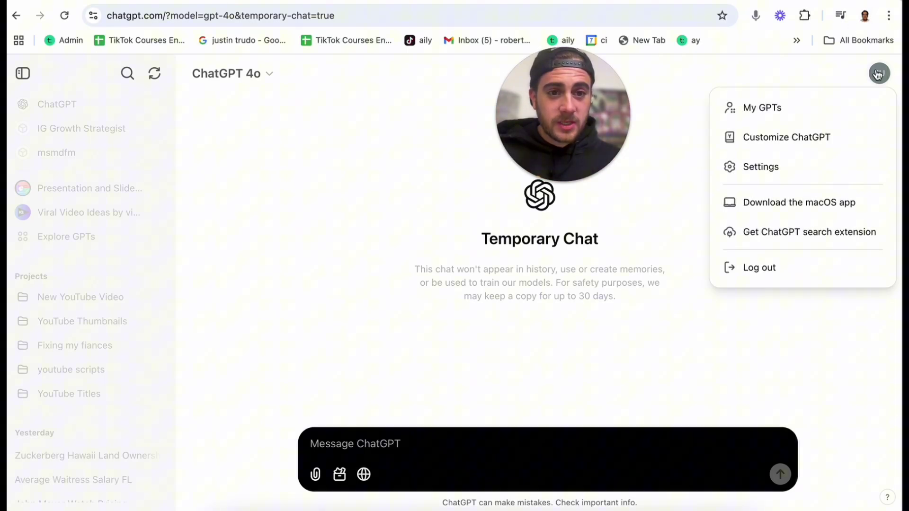
{"action": "left_click", "coordinate": [759, 141]}
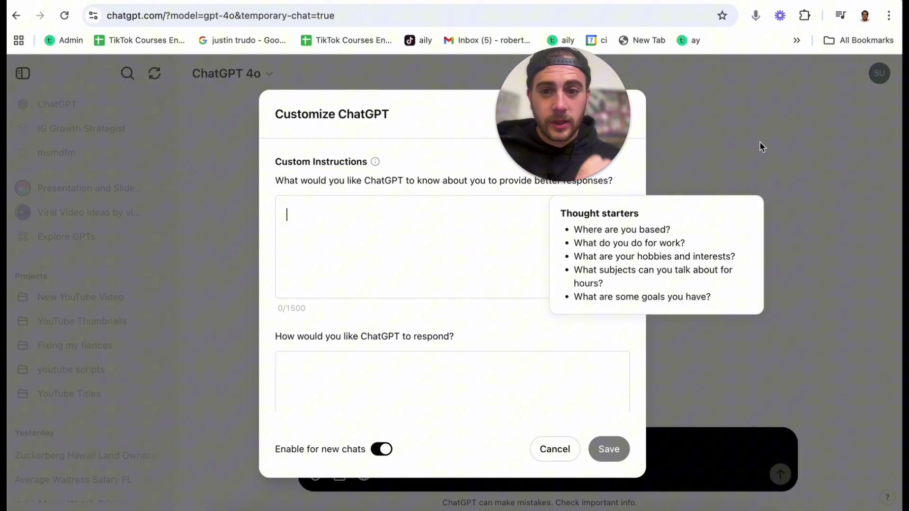
{"action": "left_click_drag", "start_coordinate": [586, 127], "coordinate": [736, 116]}
{"action": "left_click", "coordinate": [314, 203]}
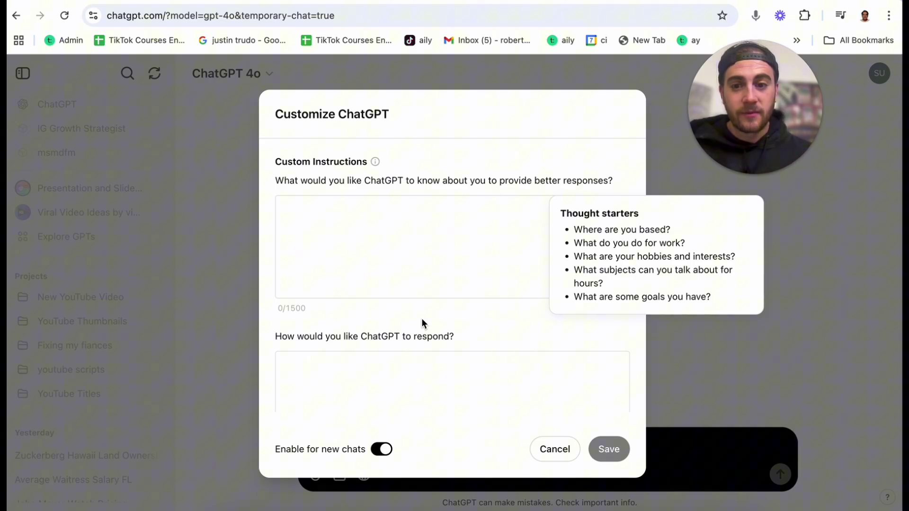
{"action": "scroll", "coordinate": [422, 319], "scroll_direction": "down", "scroll_amount": 2}
{"action": "left_click", "coordinate": [388, 328]}
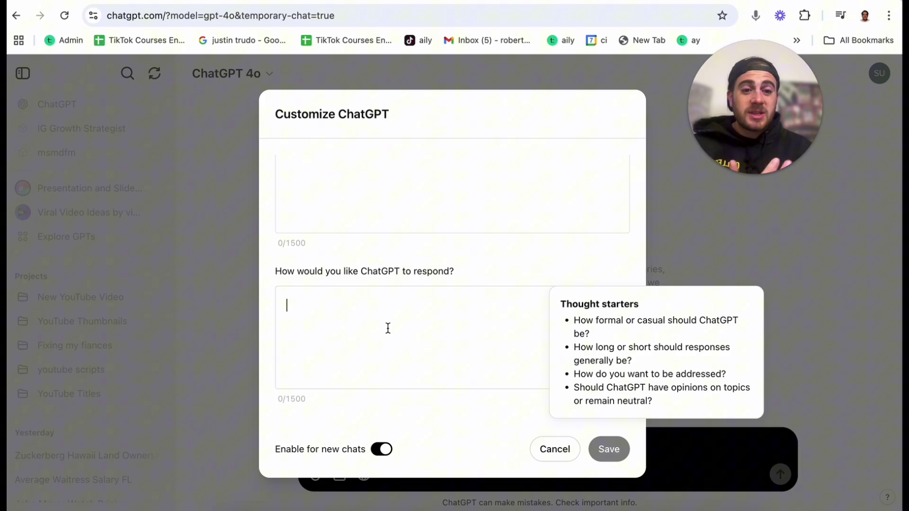
{"action": "scroll", "coordinate": [388, 328], "scroll_direction": "down", "scroll_amount": 3}
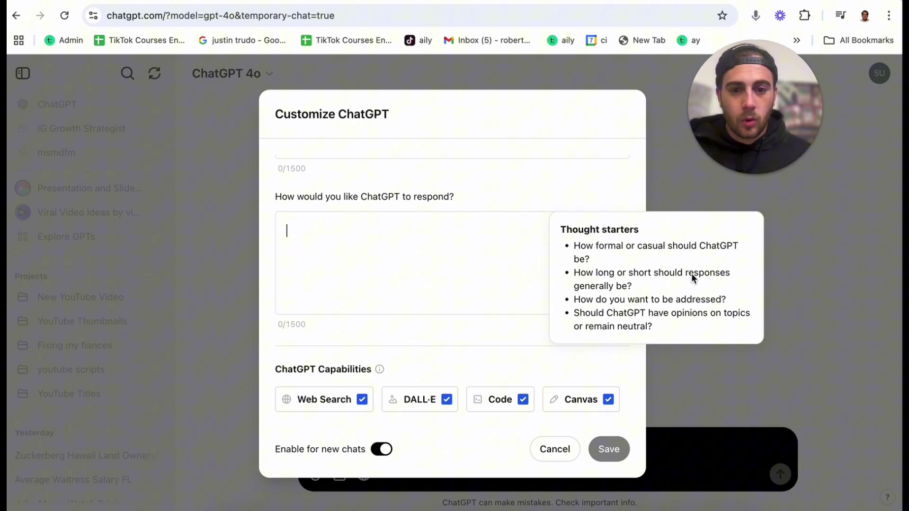
{"action": "scroll", "coordinate": [329, 368], "scroll_direction": "up", "scroll_amount": 5}
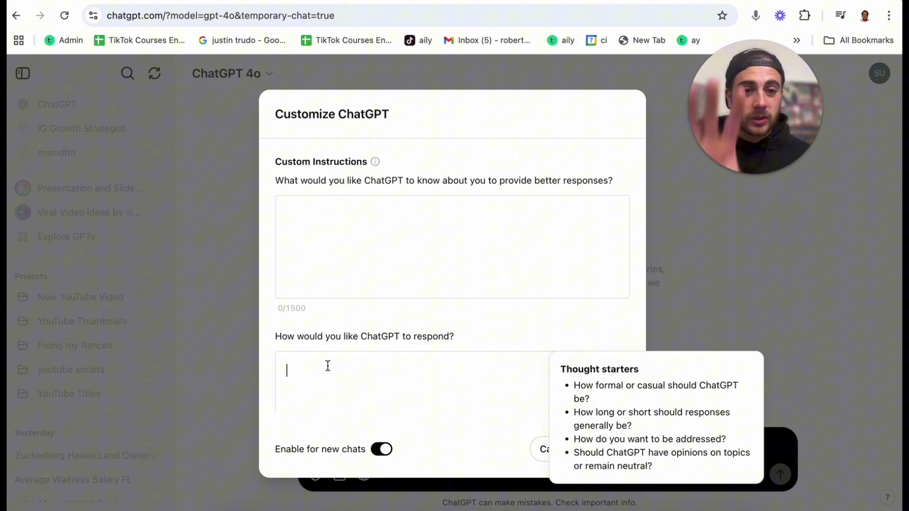